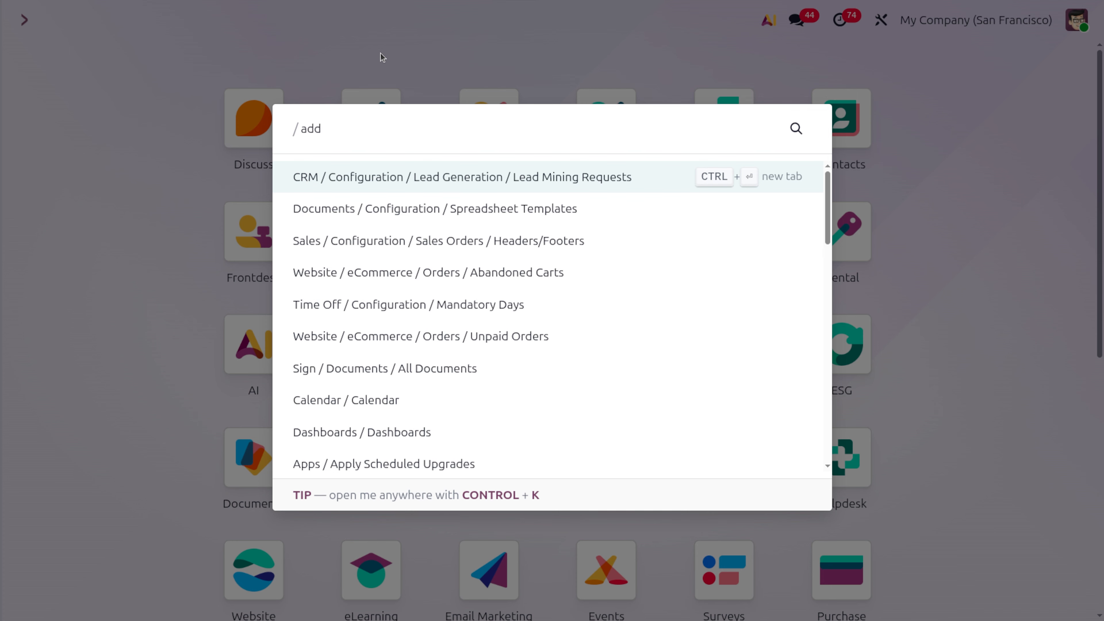
# Open the Discuss app and show the starred messages.
pyautogui.write('d')
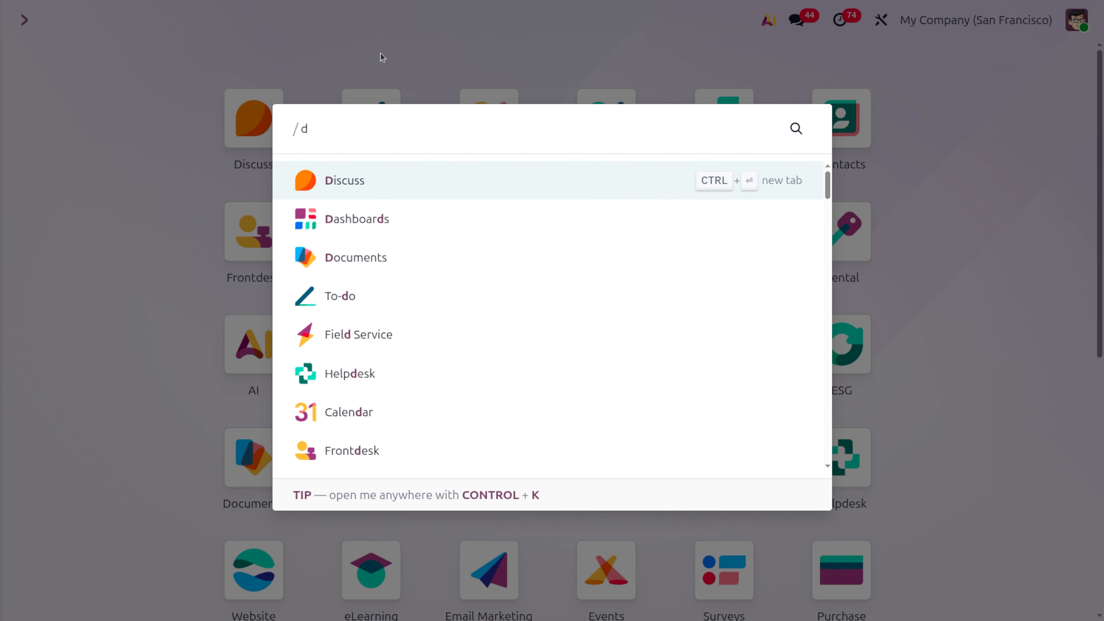
pyautogui.press('Return')
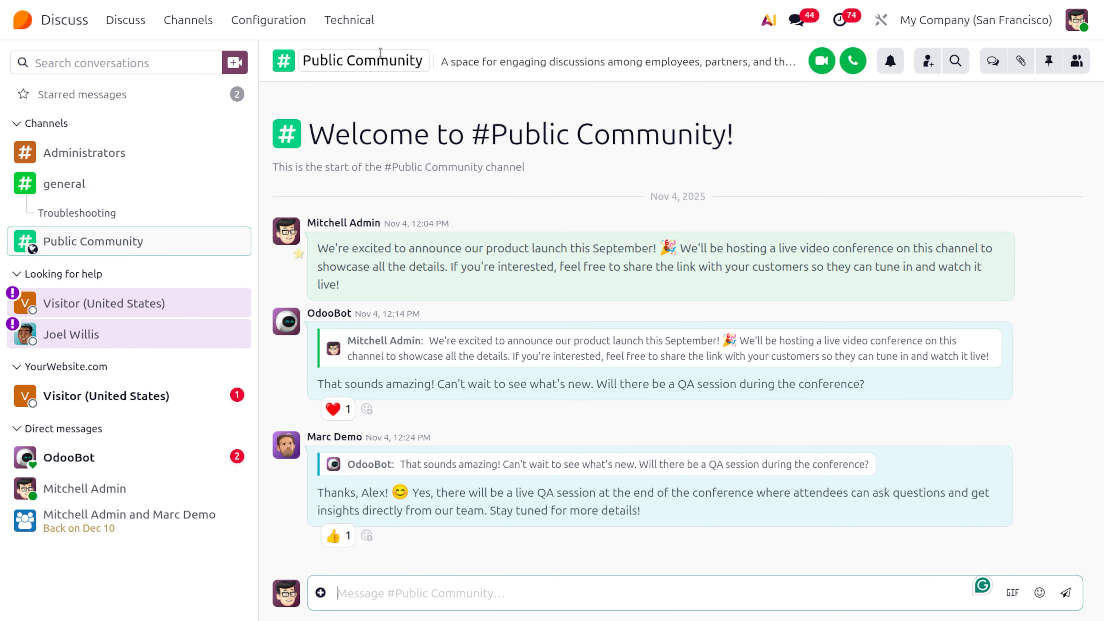
pyautogui.click(129, 103)
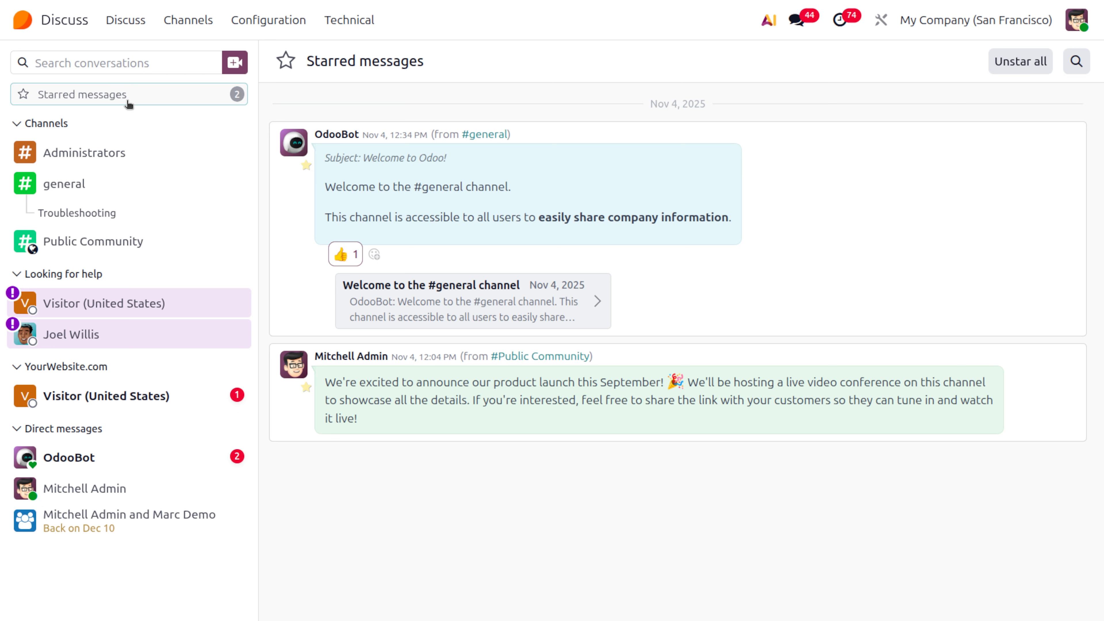
pyautogui.click(124, 20)
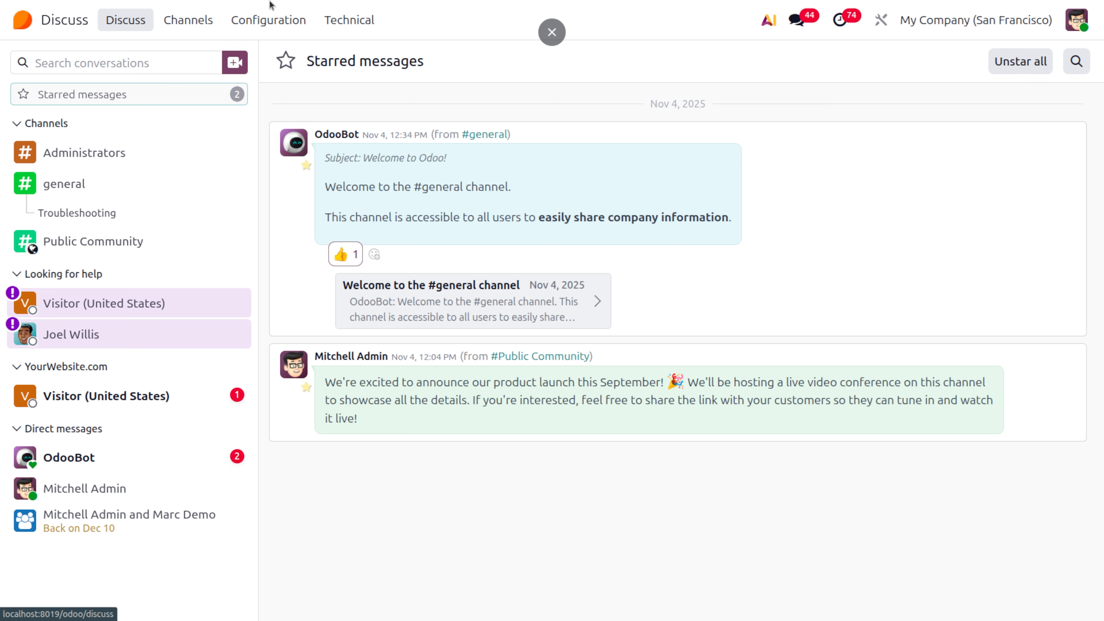
# Open a blank new channel form from the channel list and review its privacy, members and extra info settings.
pyautogui.click(199, 26)
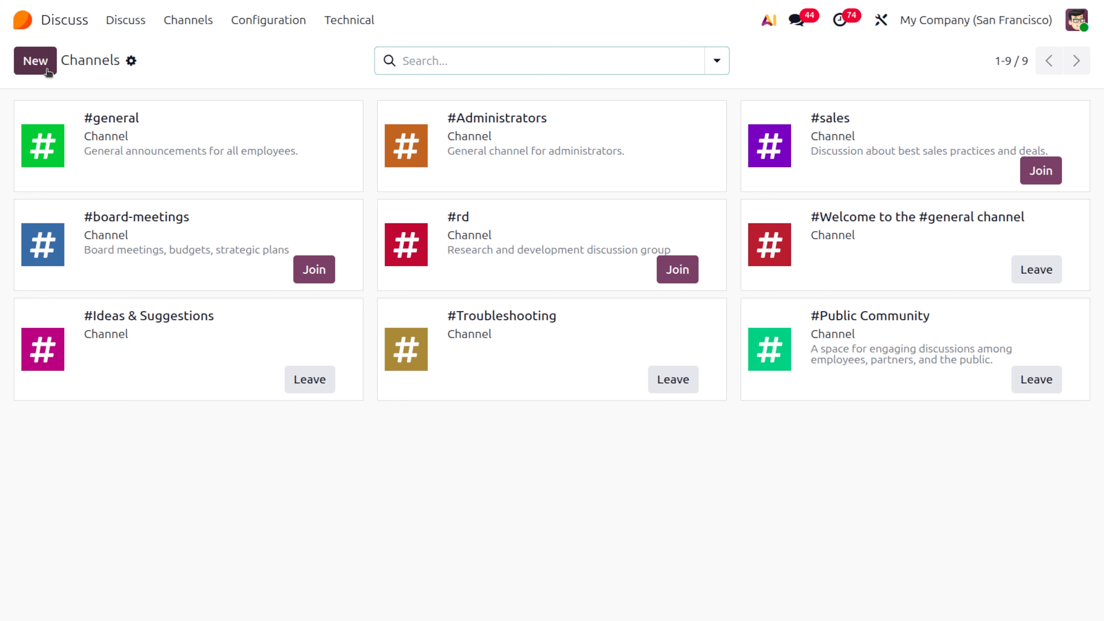
pyautogui.click(37, 63)
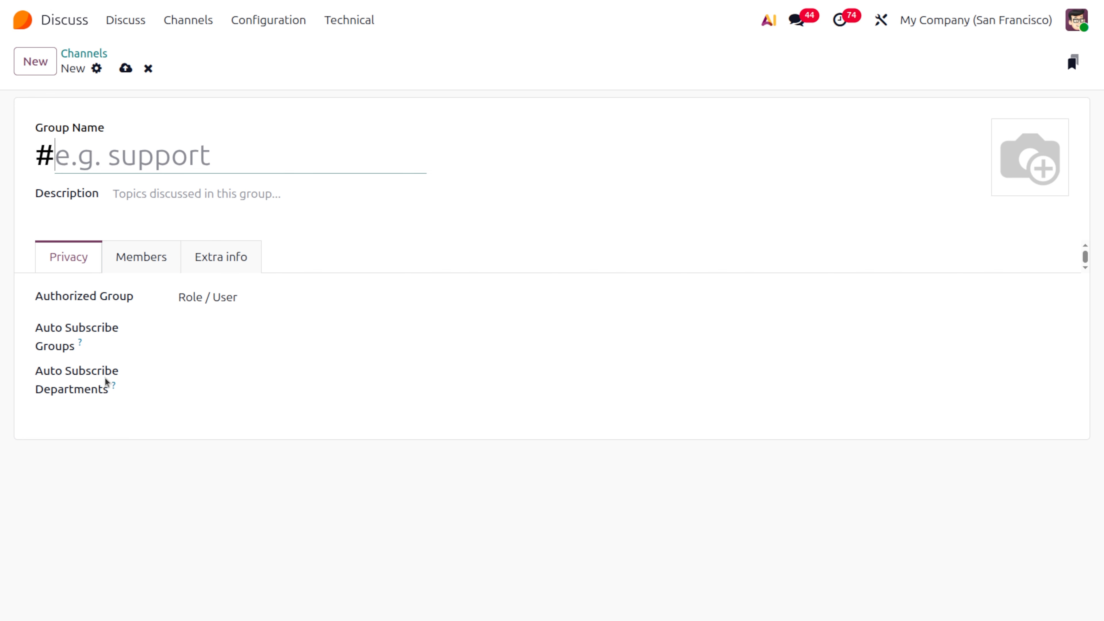
pyautogui.moveTo(111, 386)
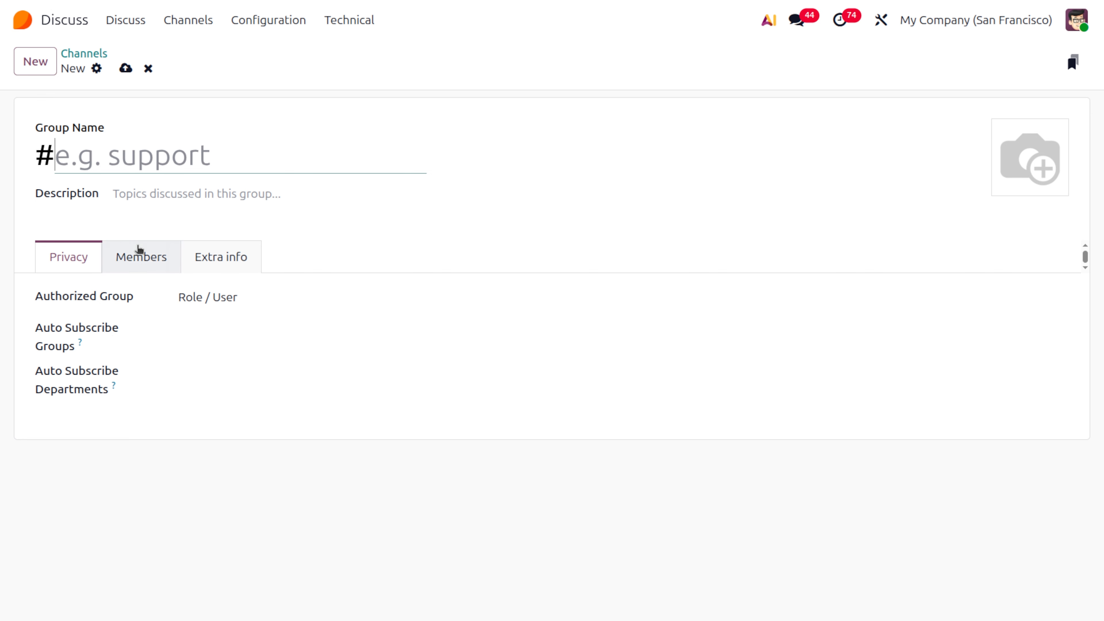
pyautogui.click(139, 256)
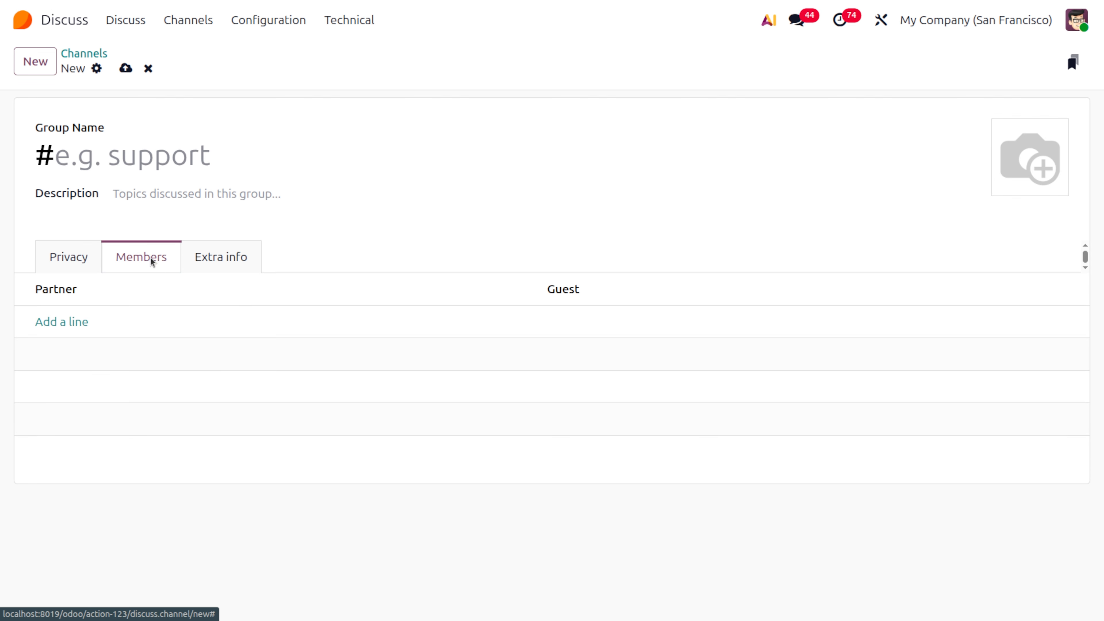
pyautogui.click(210, 265)
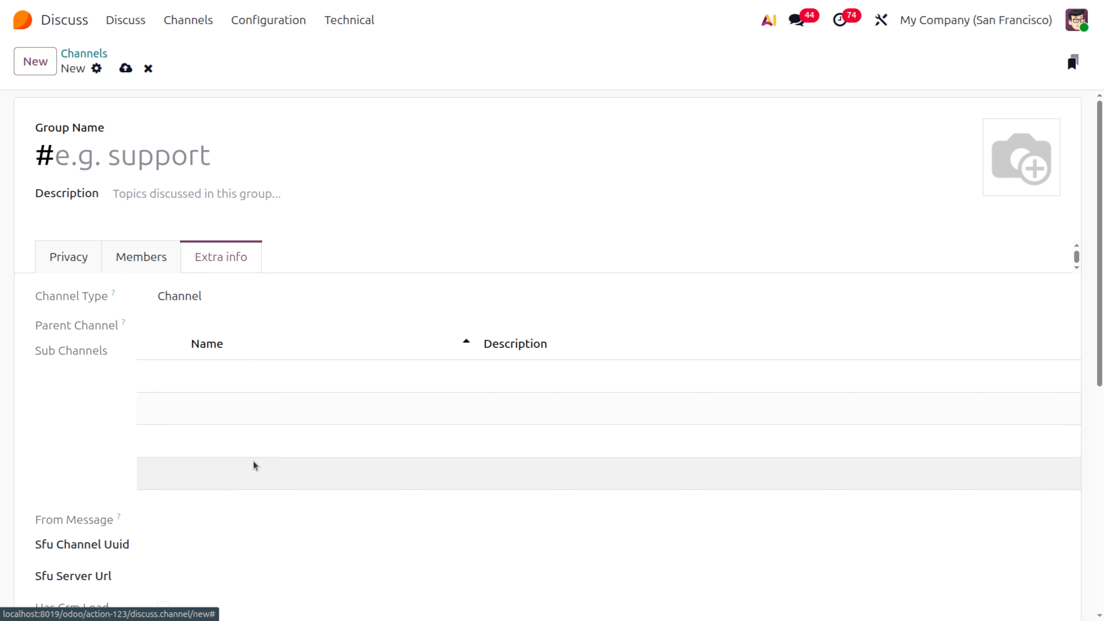
pyautogui.scroll(-5, 239, 486)
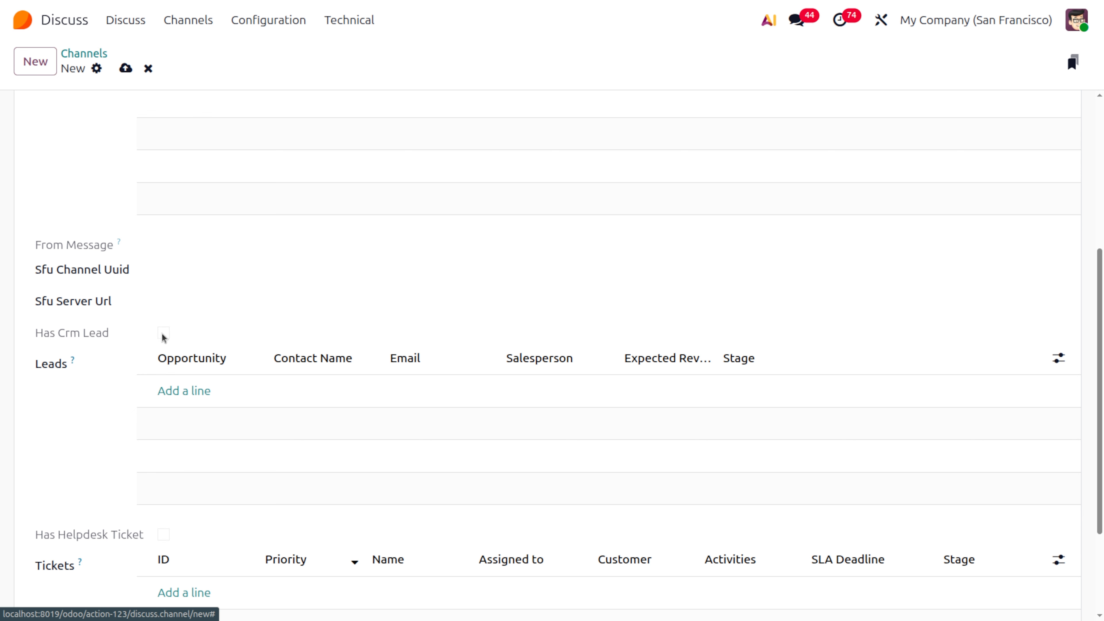
# Return to the channel list without saving the new form and join the #sales channel.
pyautogui.click(73, 52)
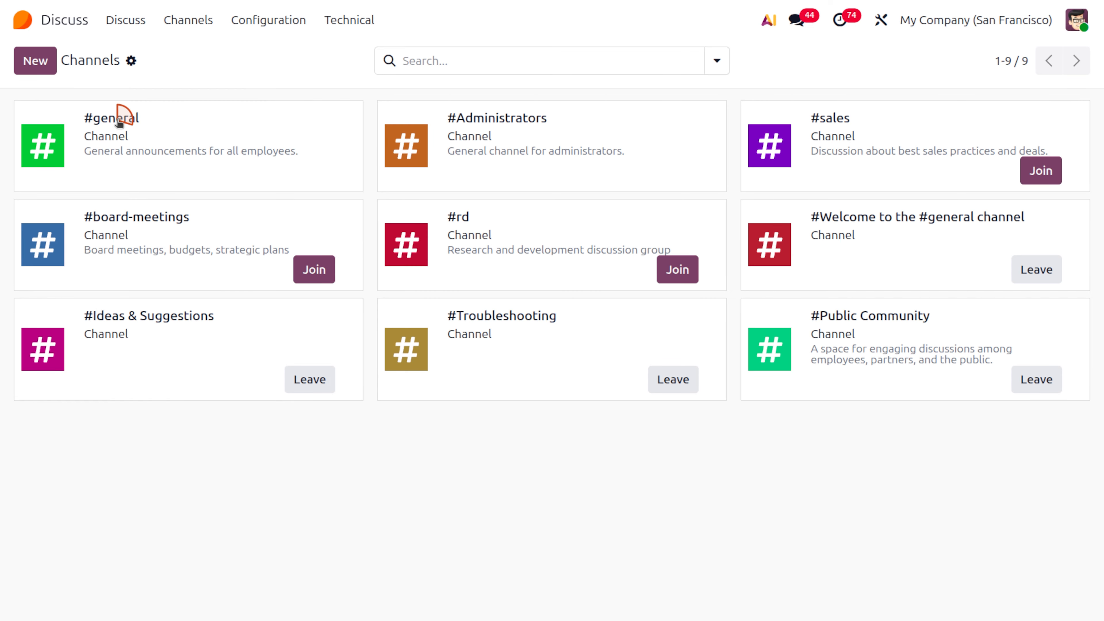
pyautogui.click(1045, 169)
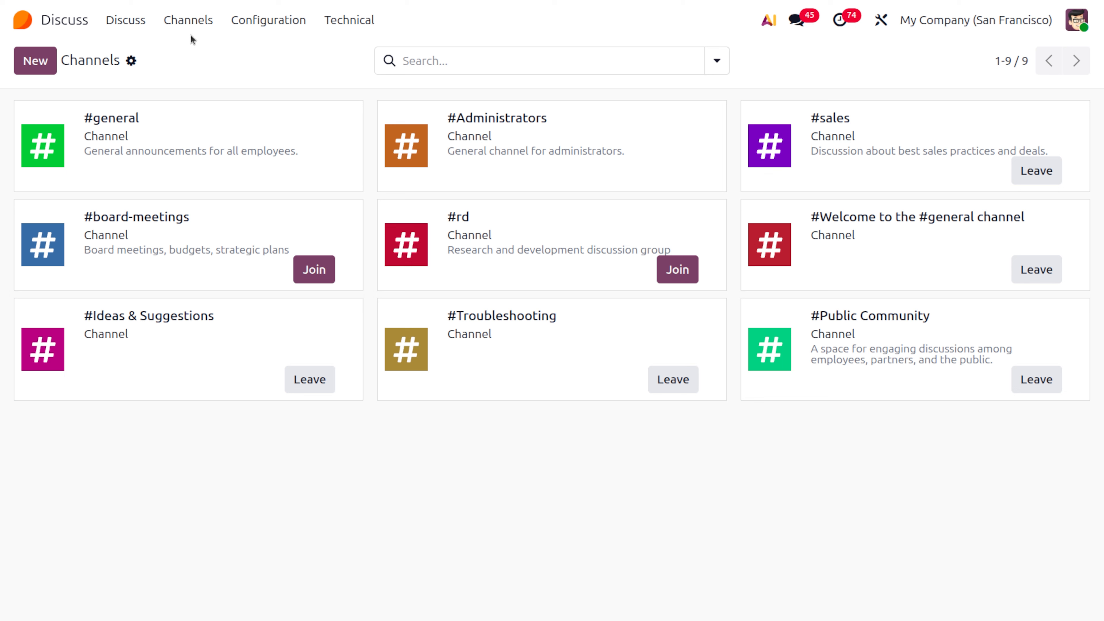
pyautogui.click(131, 61)
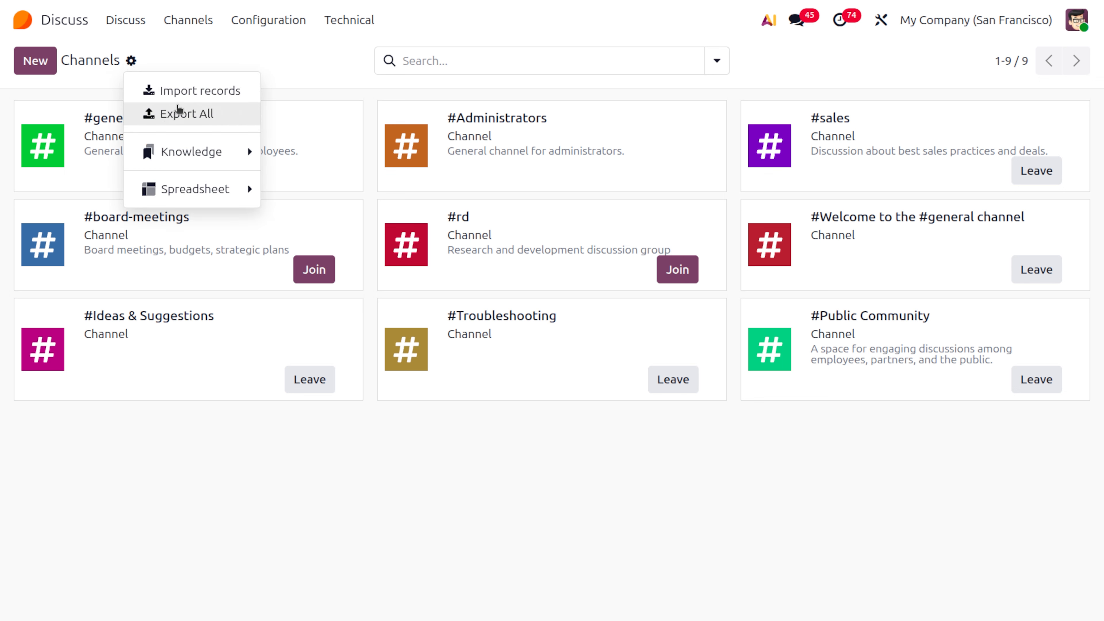
pyautogui.moveTo(187, 153)
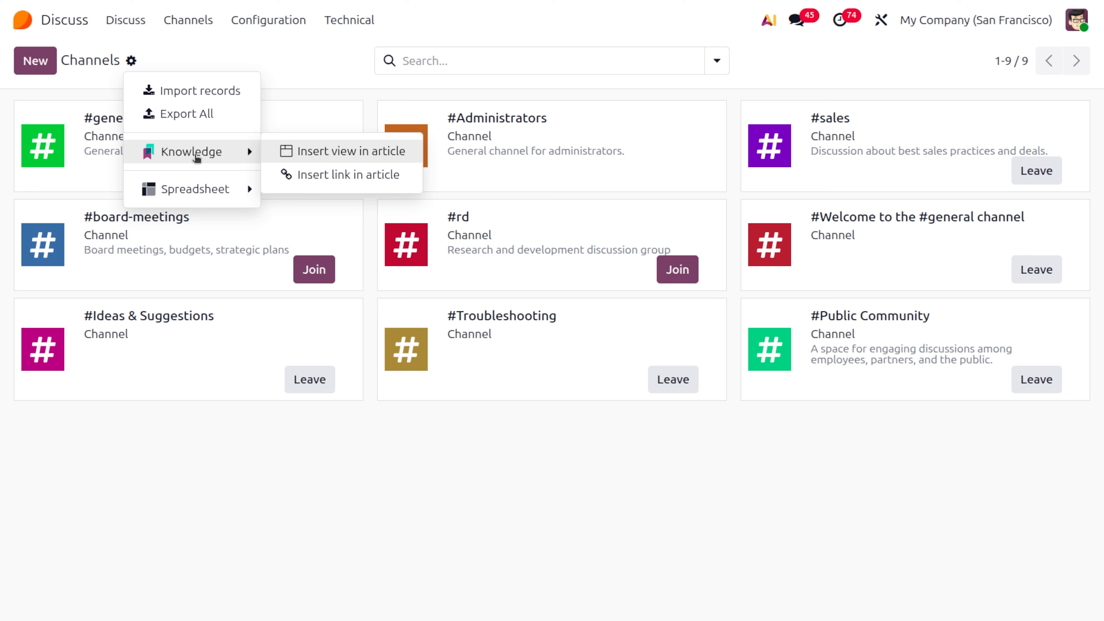
pyautogui.moveTo(212, 199)
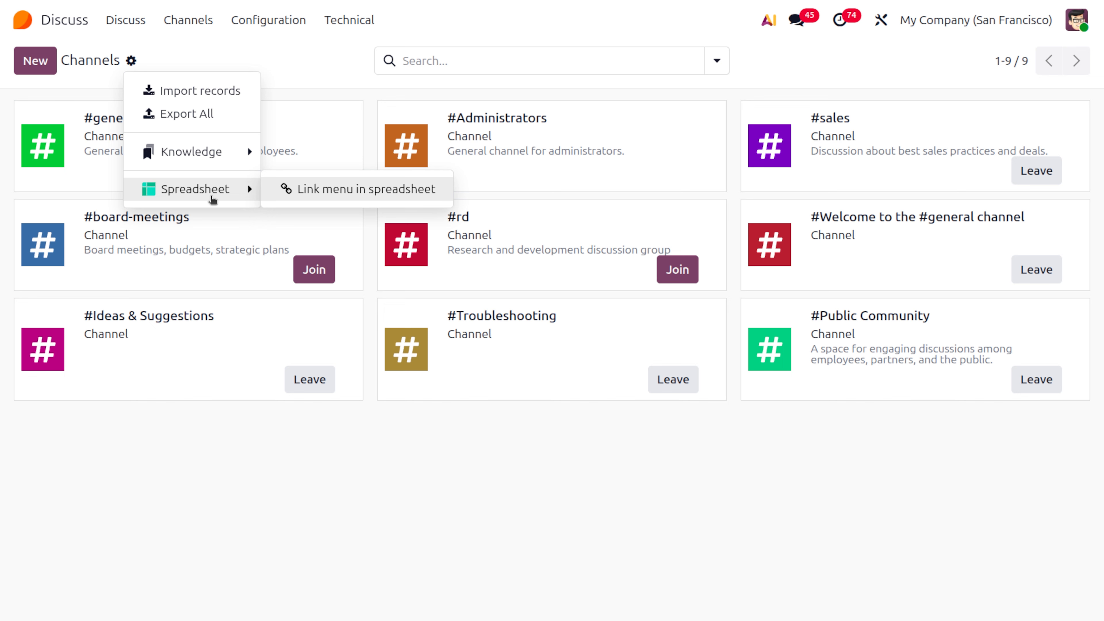
# Return to the Discuss conversations and post the message "hello" in the Administrators channel.
pyautogui.click(125, 22)
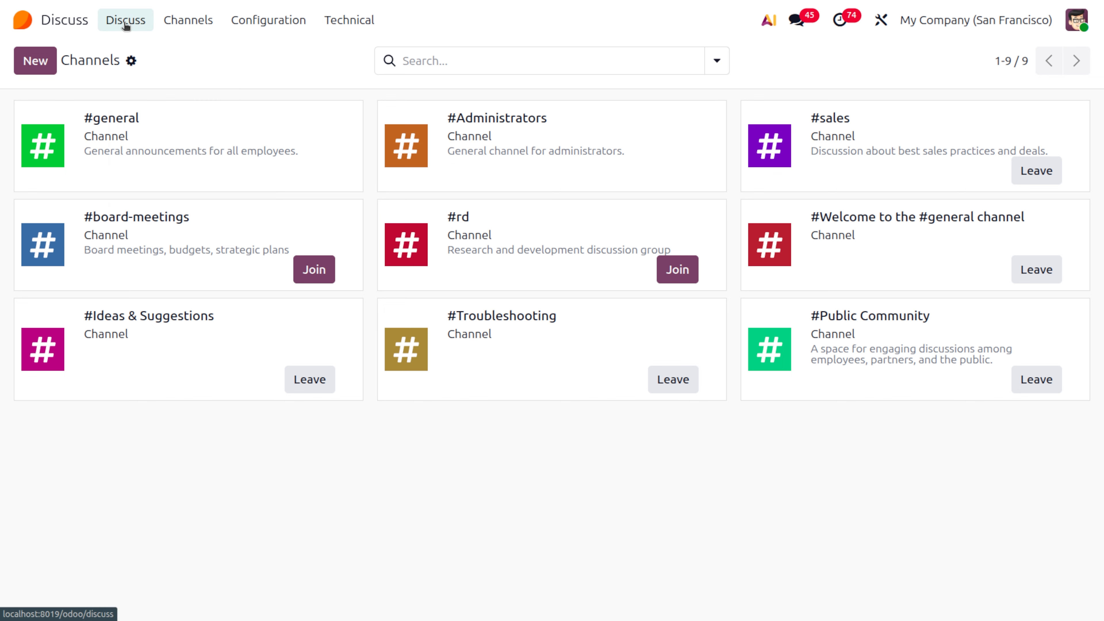
pyautogui.click(281, 25)
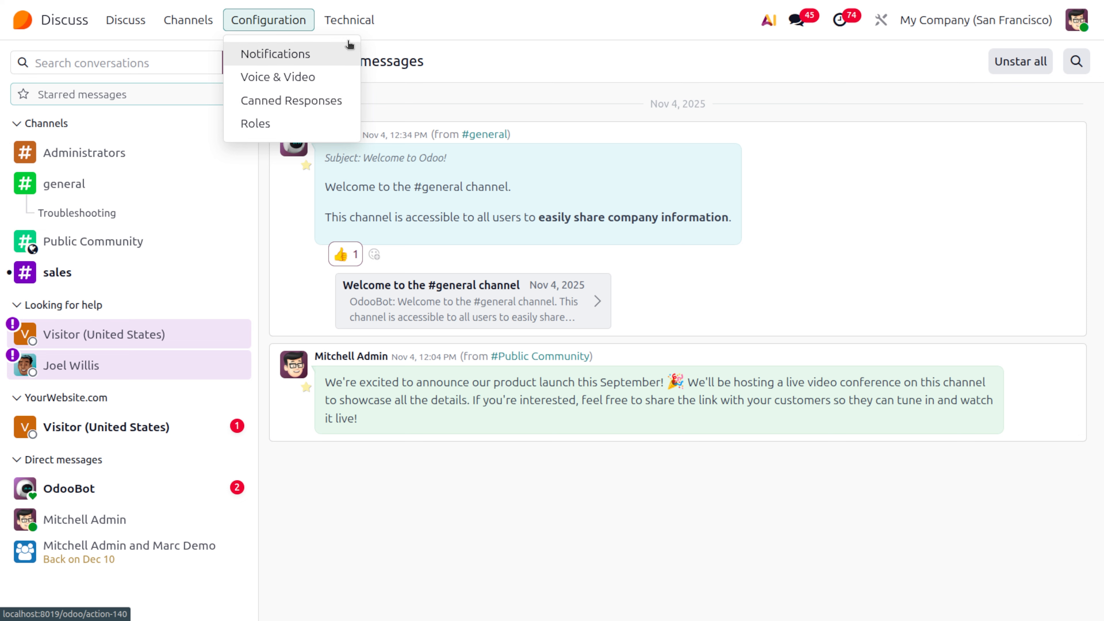
pyautogui.click(348, 23)
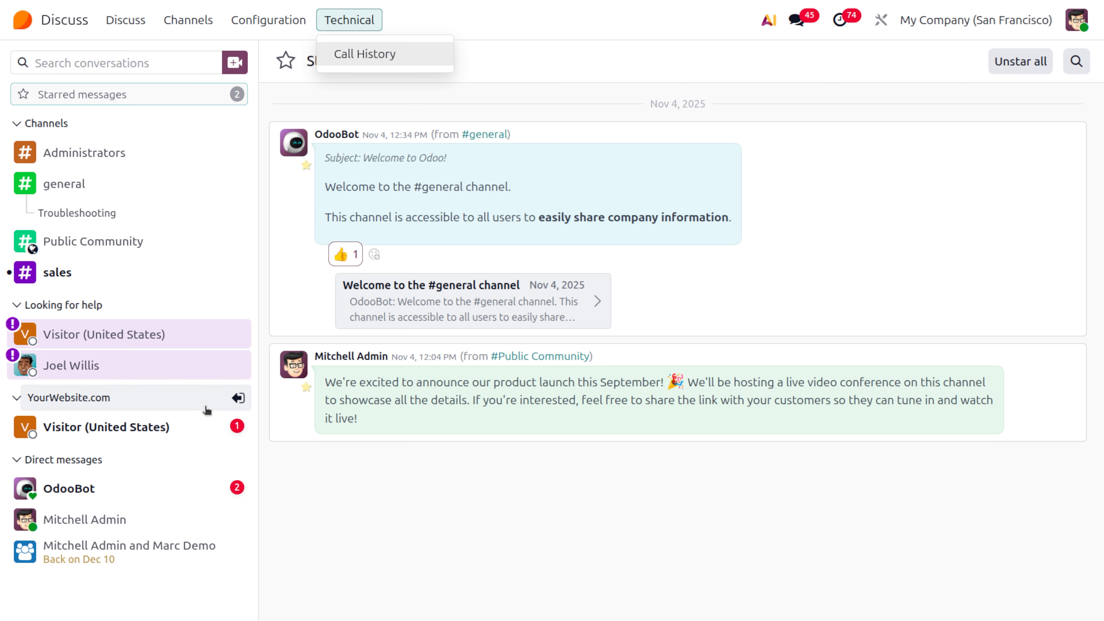
pyautogui.click(86, 156)
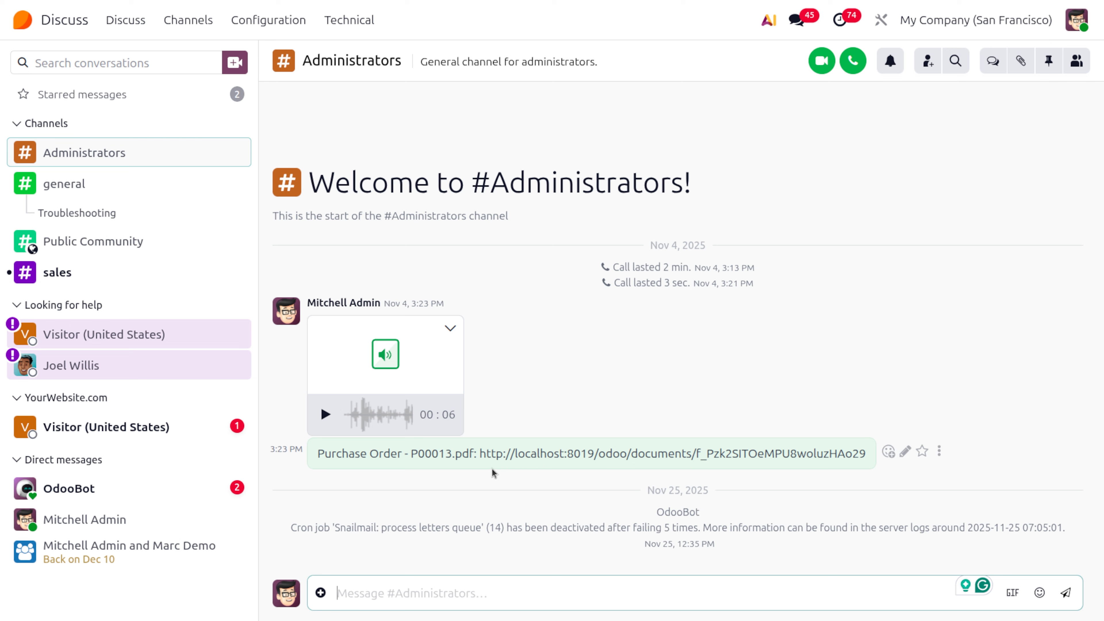
pyautogui.click(403, 600)
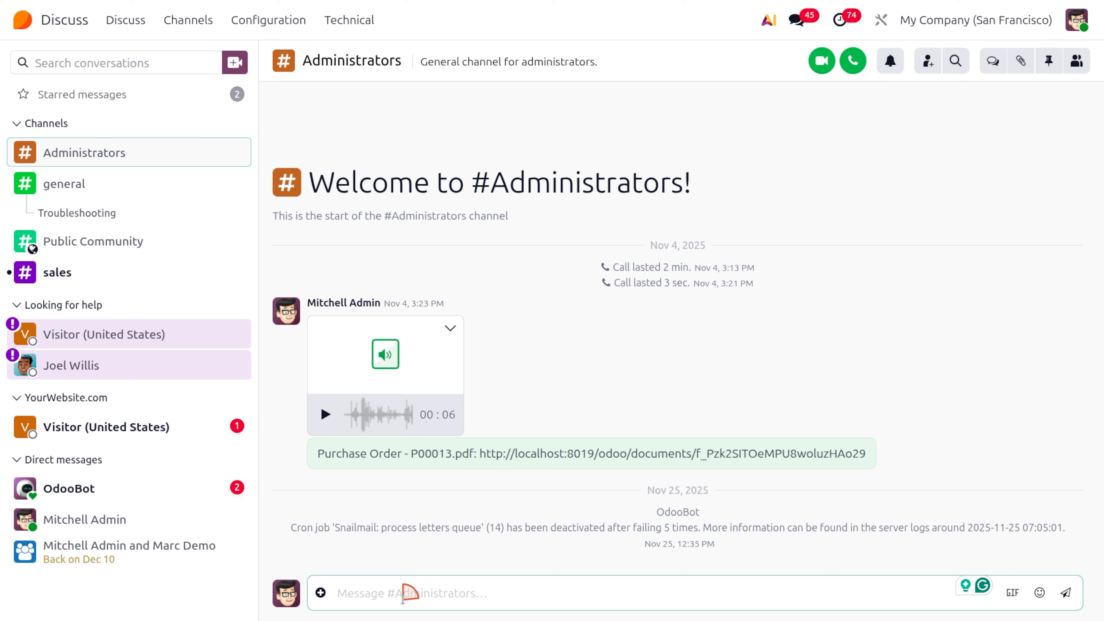
pyautogui.write('hello')
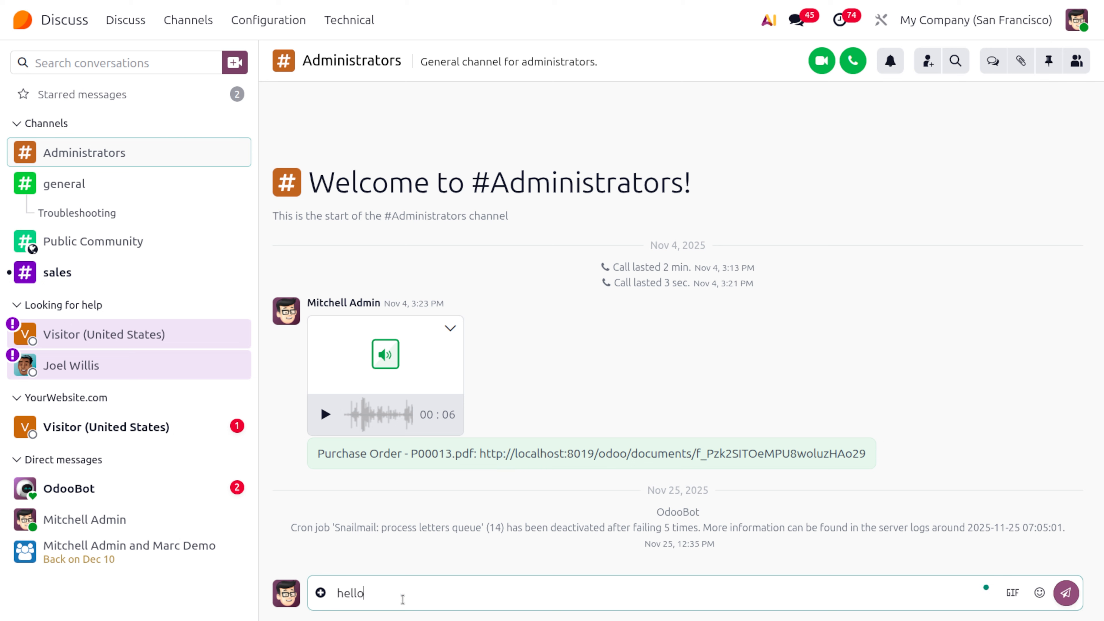
pyautogui.press('Return')
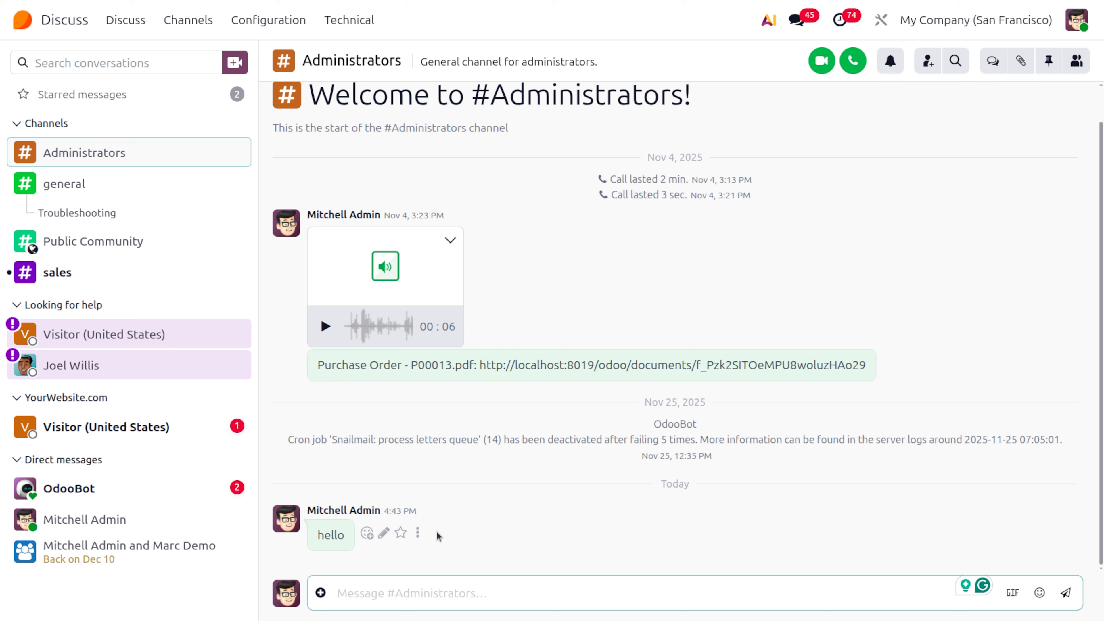
# Star the "hello" message and reply to it with "hi".
pyautogui.click(368, 533)
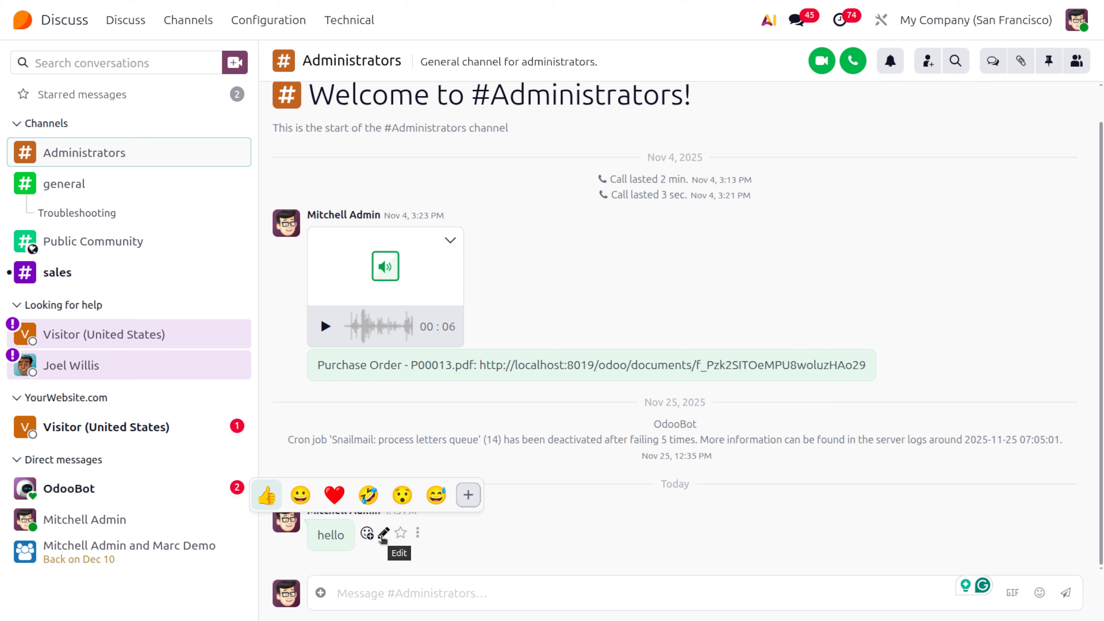
pyautogui.click(401, 533)
pyautogui.click(417, 534)
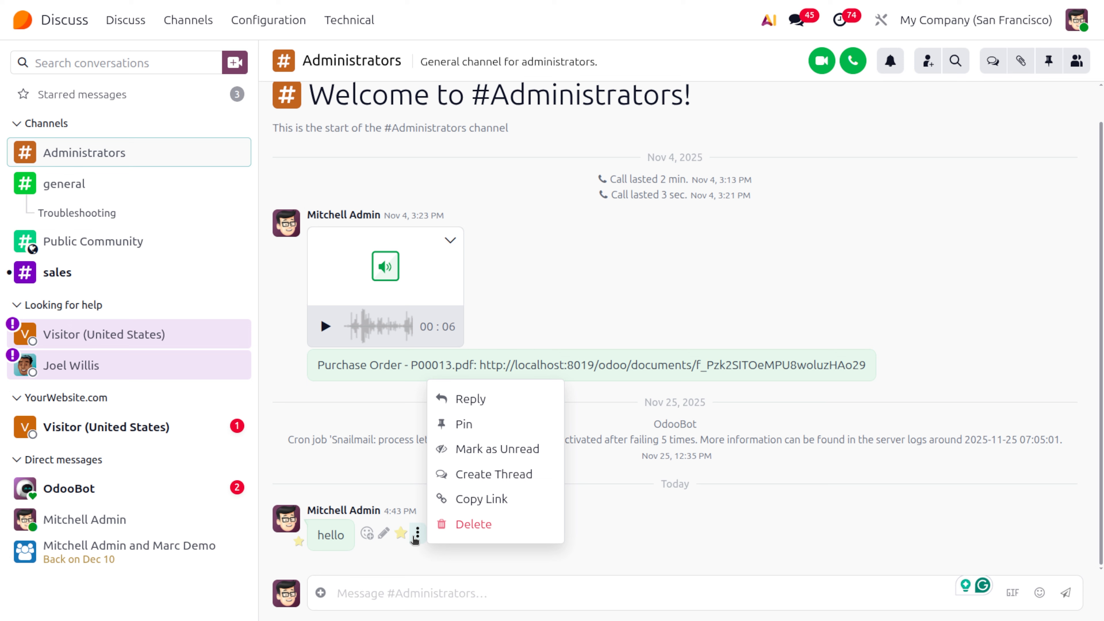
pyautogui.click(501, 405)
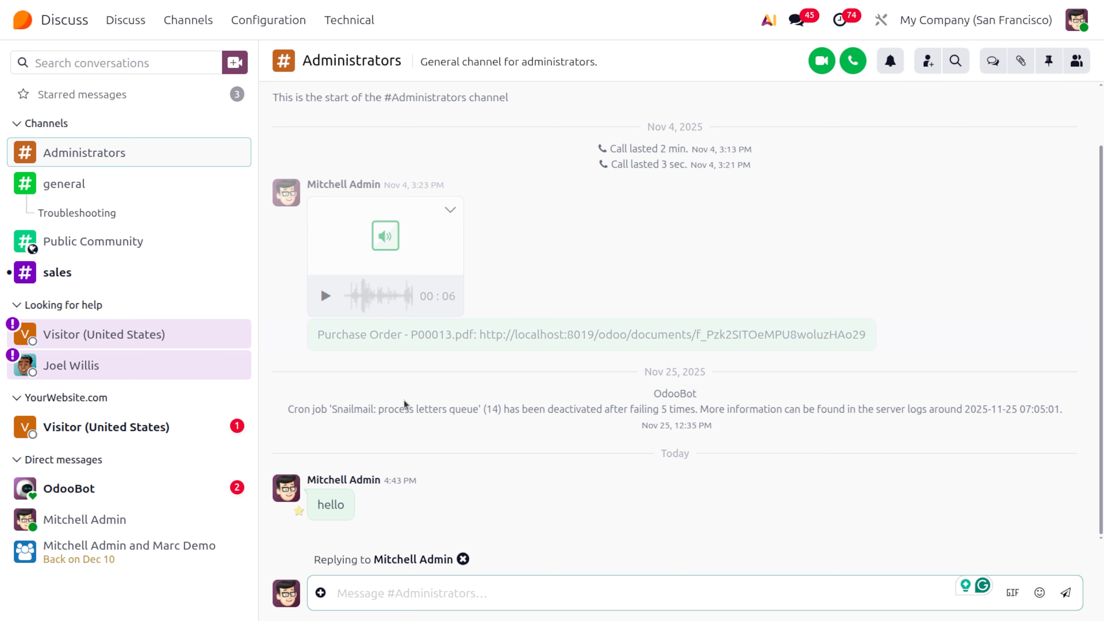
pyautogui.write('hi')
pyautogui.press('Return')
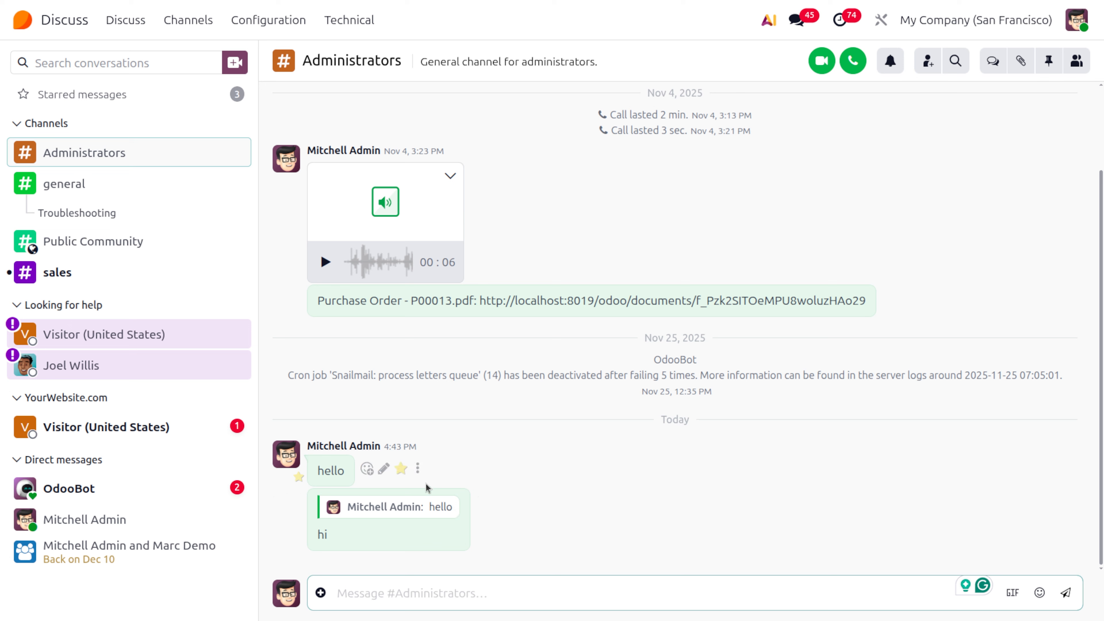
# Pin the "hello" message to the Administrators channel and confirm it.
pyautogui.click(418, 470)
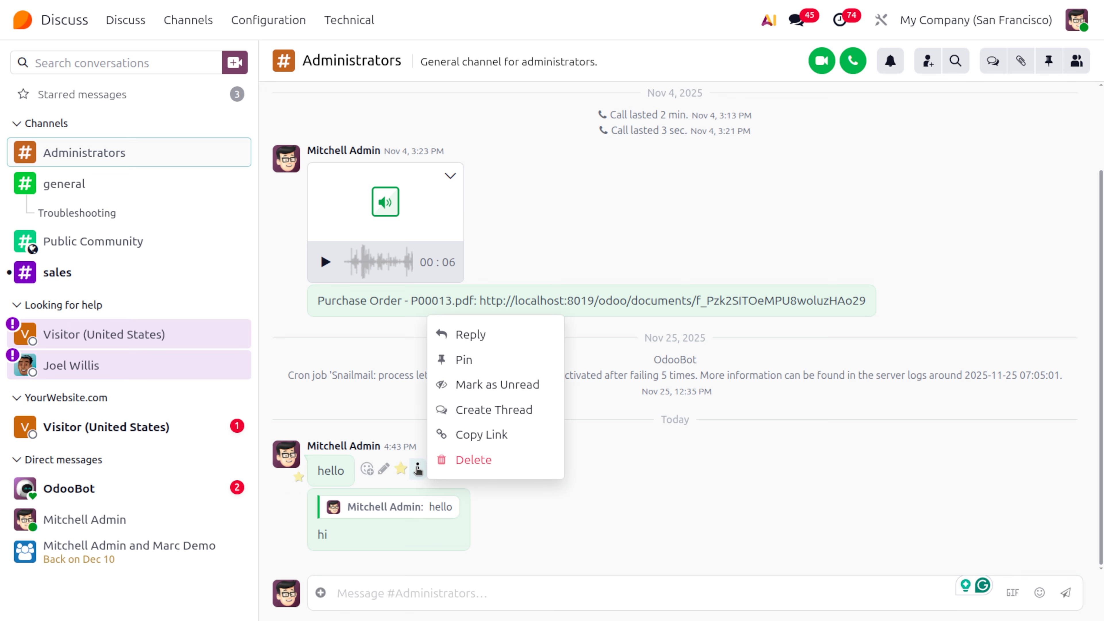
pyautogui.click(476, 364)
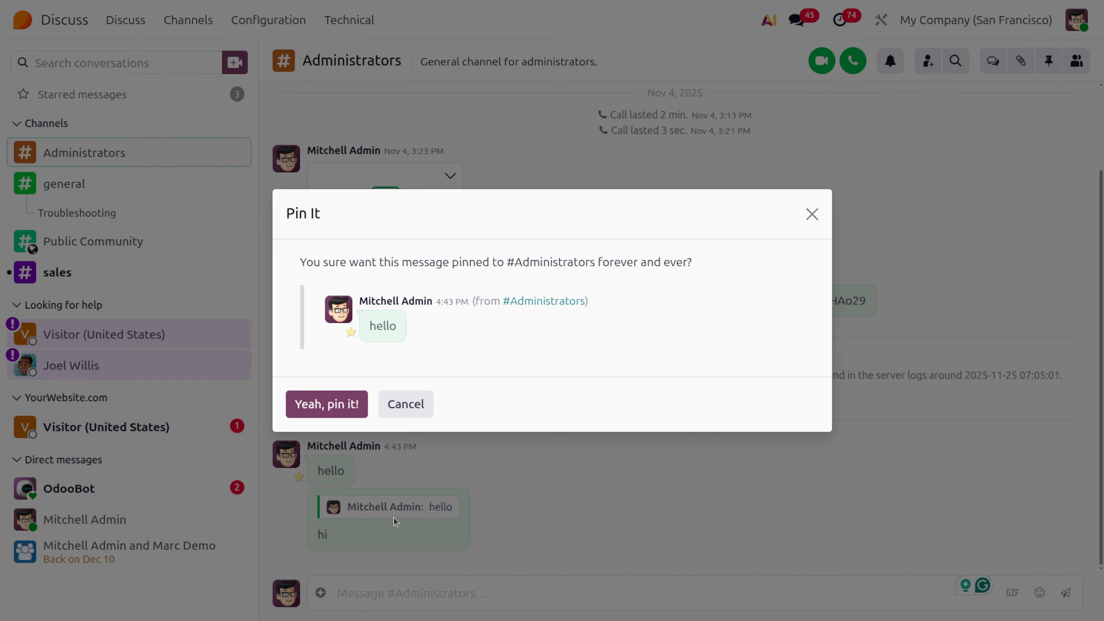
pyautogui.click(345, 403)
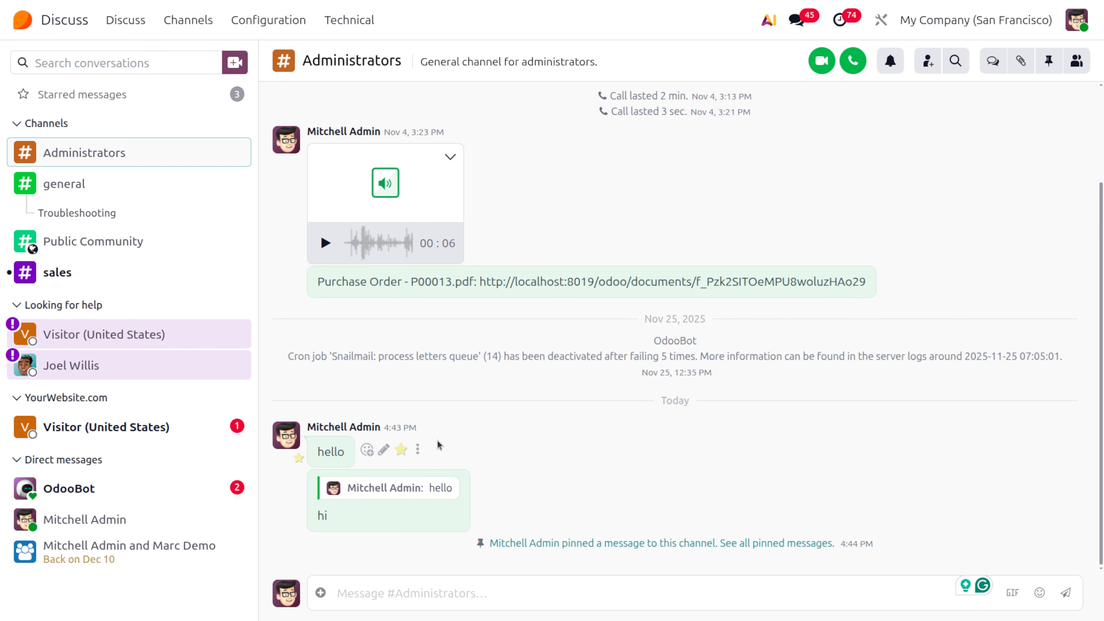
pyautogui.click(417, 450)
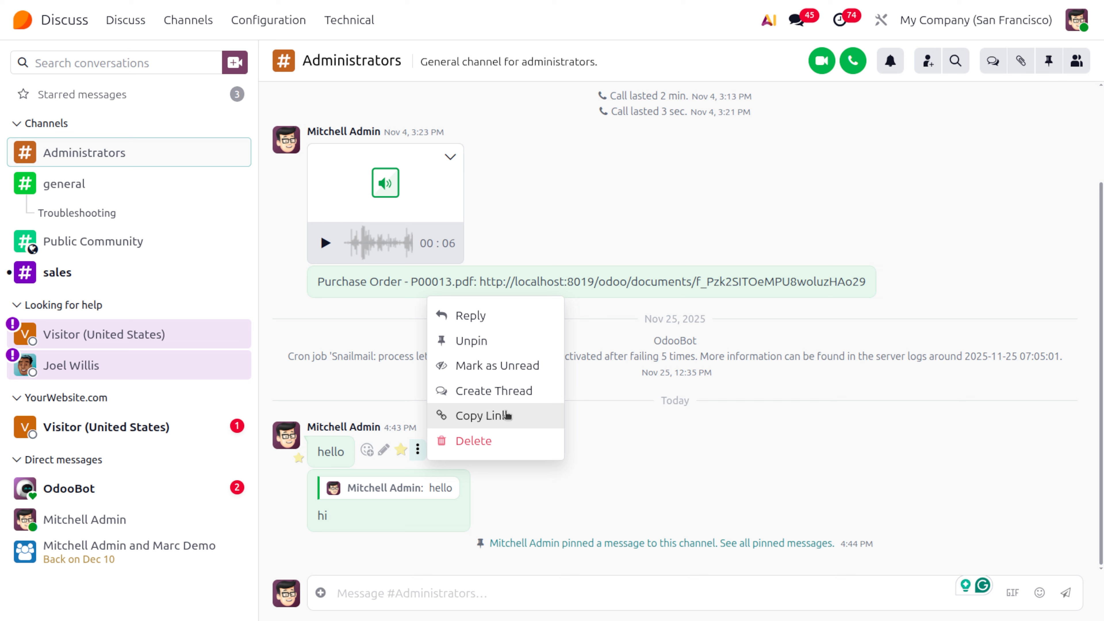
pyautogui.click(601, 243)
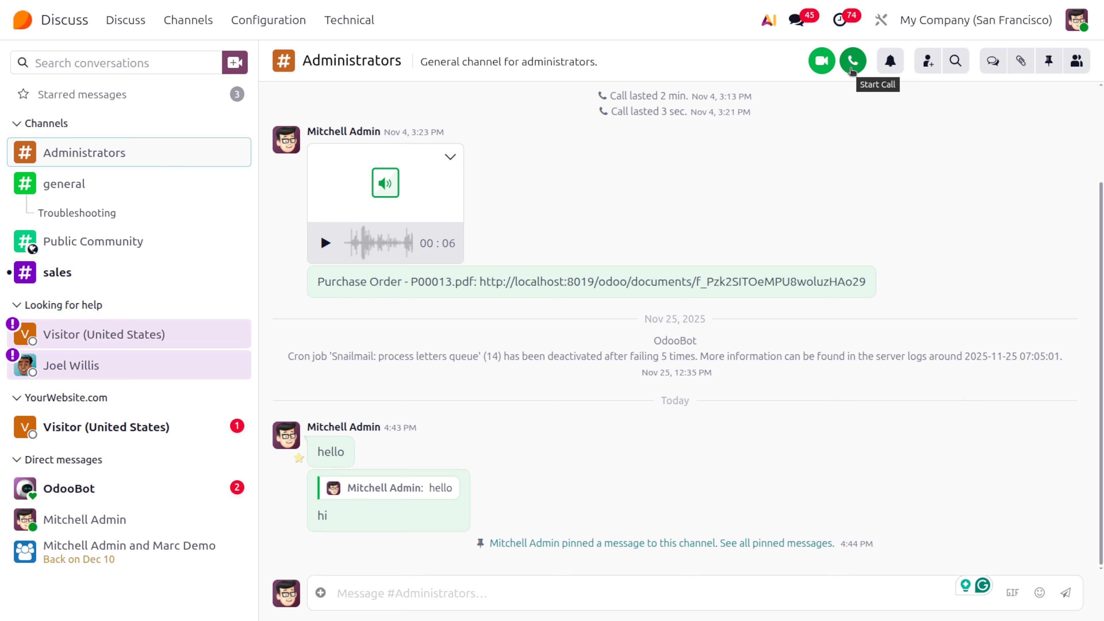
# Start a voice call in the Administrators channel and hang up.
pyautogui.click(852, 62)
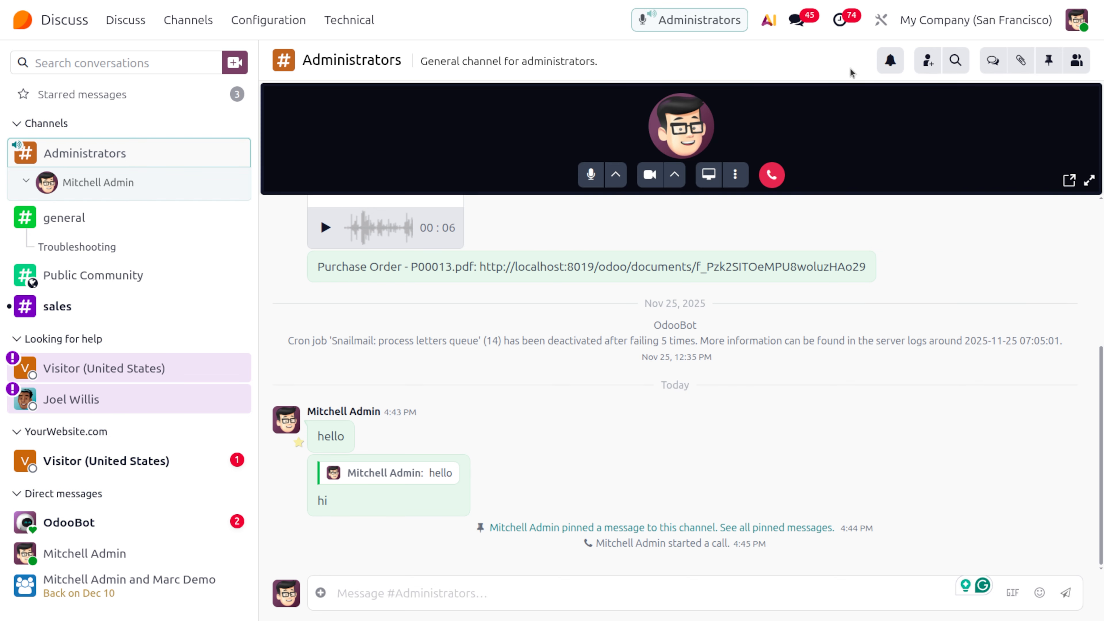
pyautogui.click(772, 175)
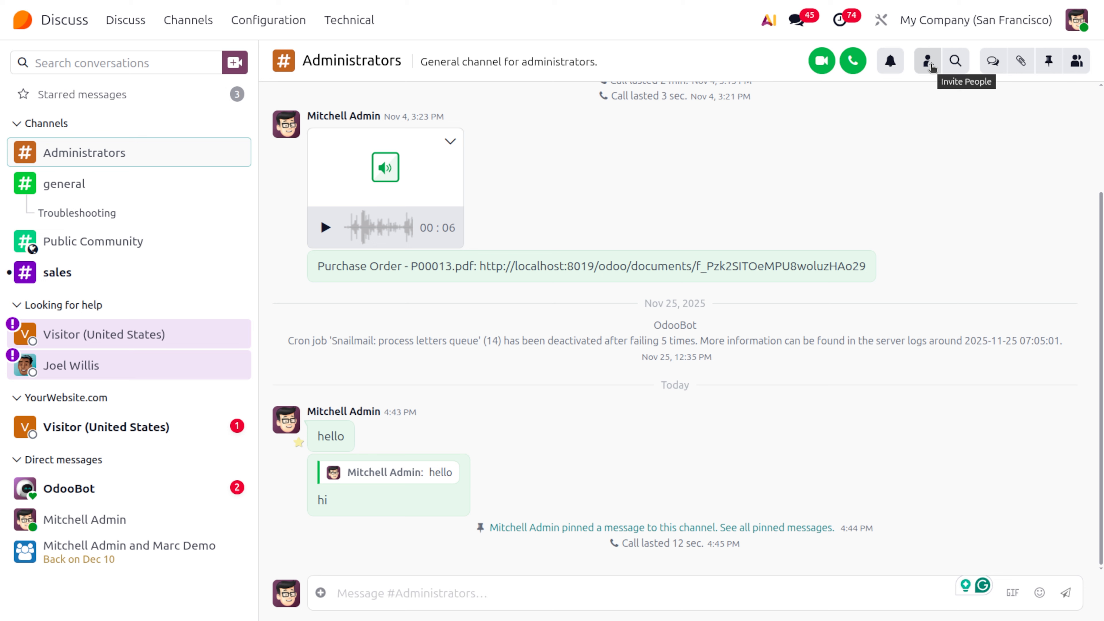
# Check the Administrators channel's threads and show its pinned messages.
pyautogui.click(993, 60)
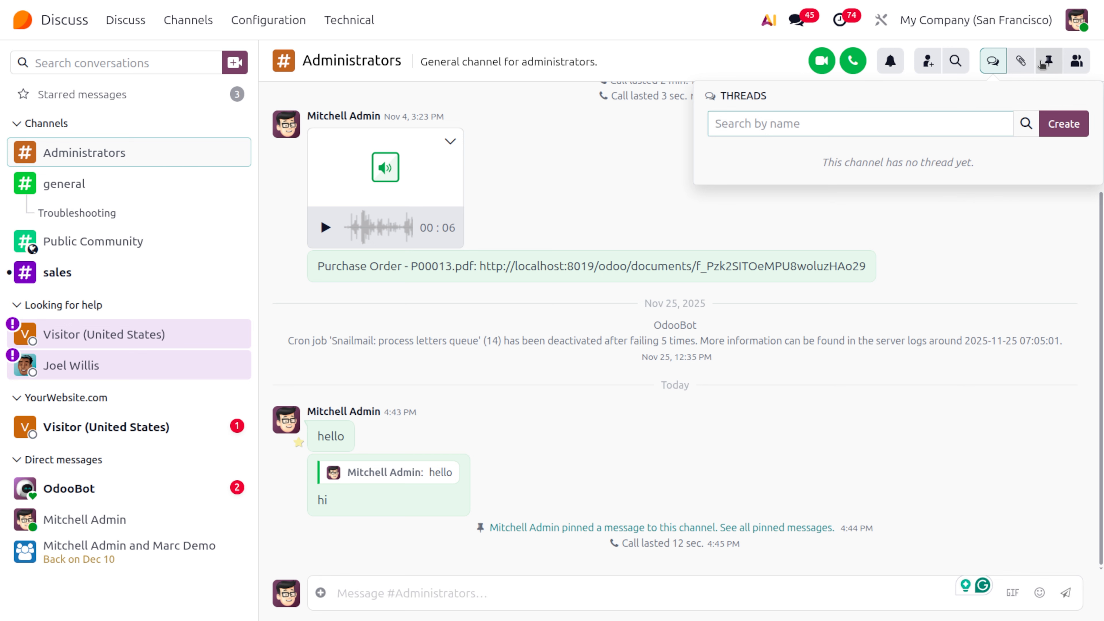
pyautogui.click(1048, 62)
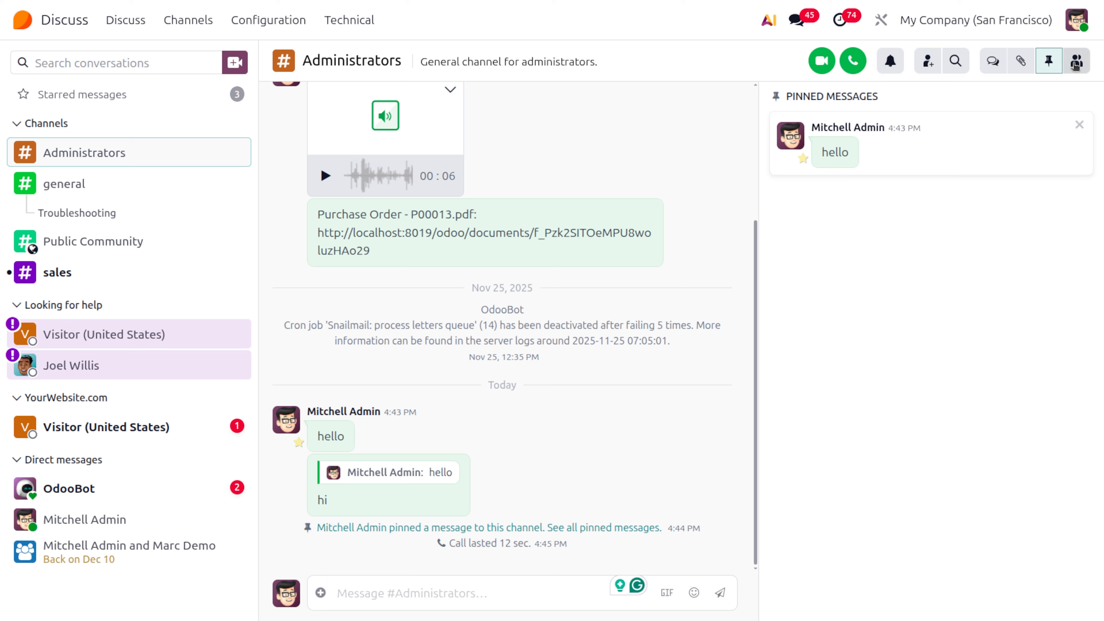
# Show the Administrators channel's member list and view the online member's contact card.
pyautogui.click(1077, 61)
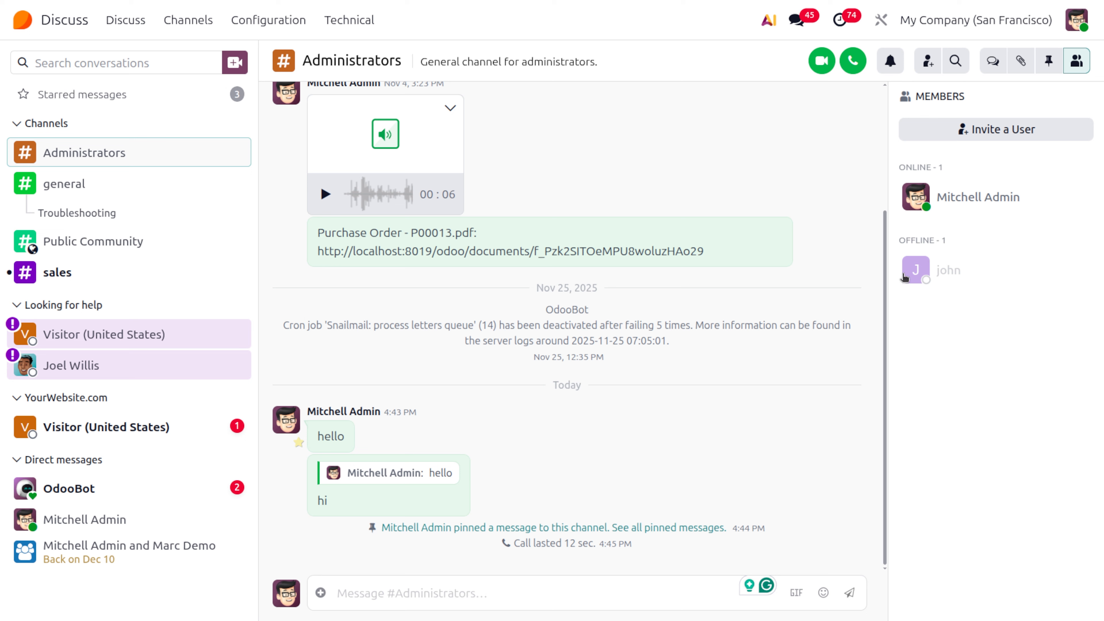
pyautogui.moveTo(927, 209)
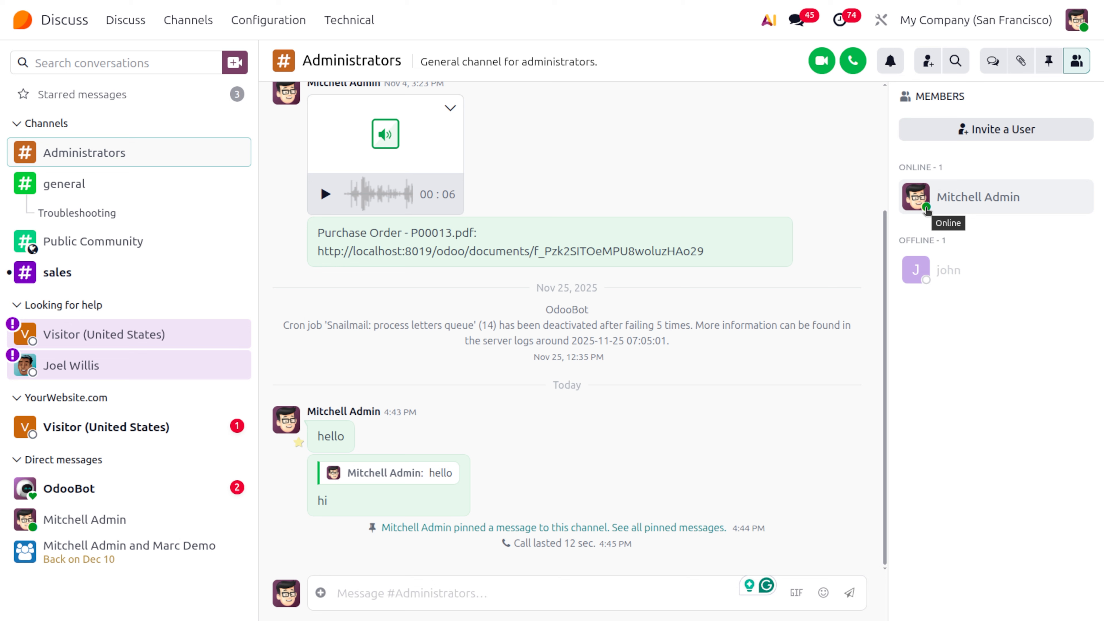
pyautogui.click(928, 211)
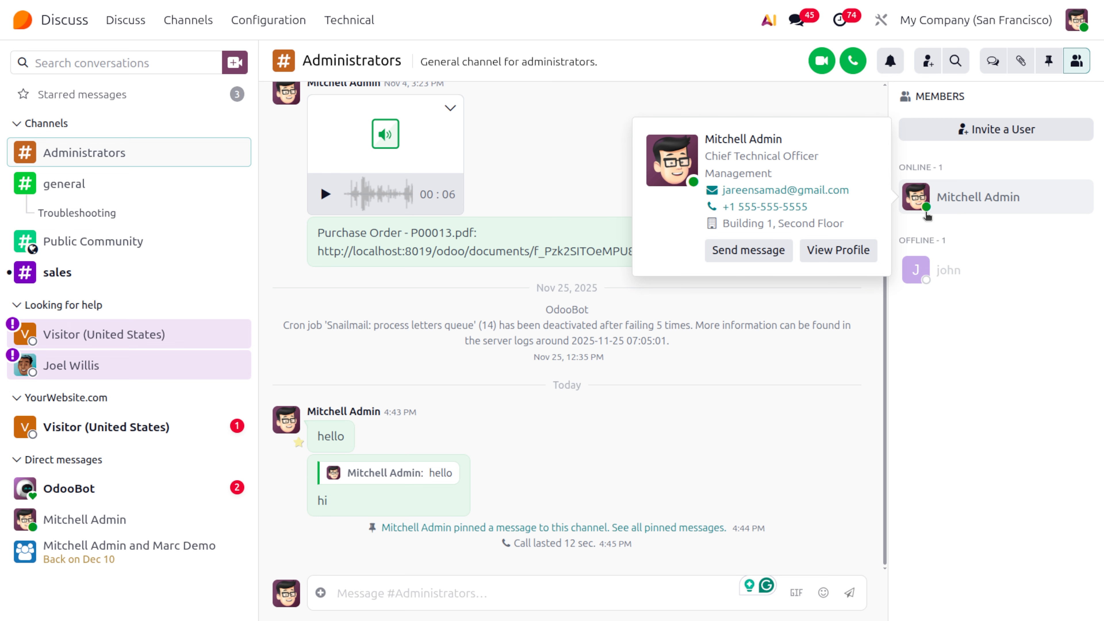
pyautogui.click(754, 391)
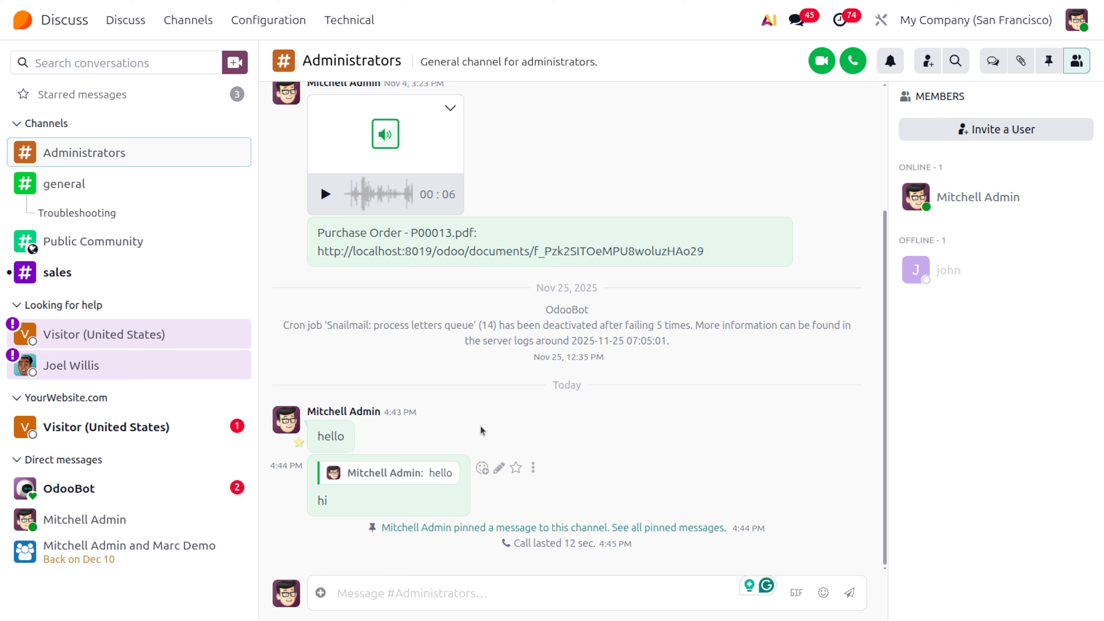
# Start a video call in the Administrators channel, review its microphone, camera and extra options, and hang up.
pyautogui.moveTo(517, 489)
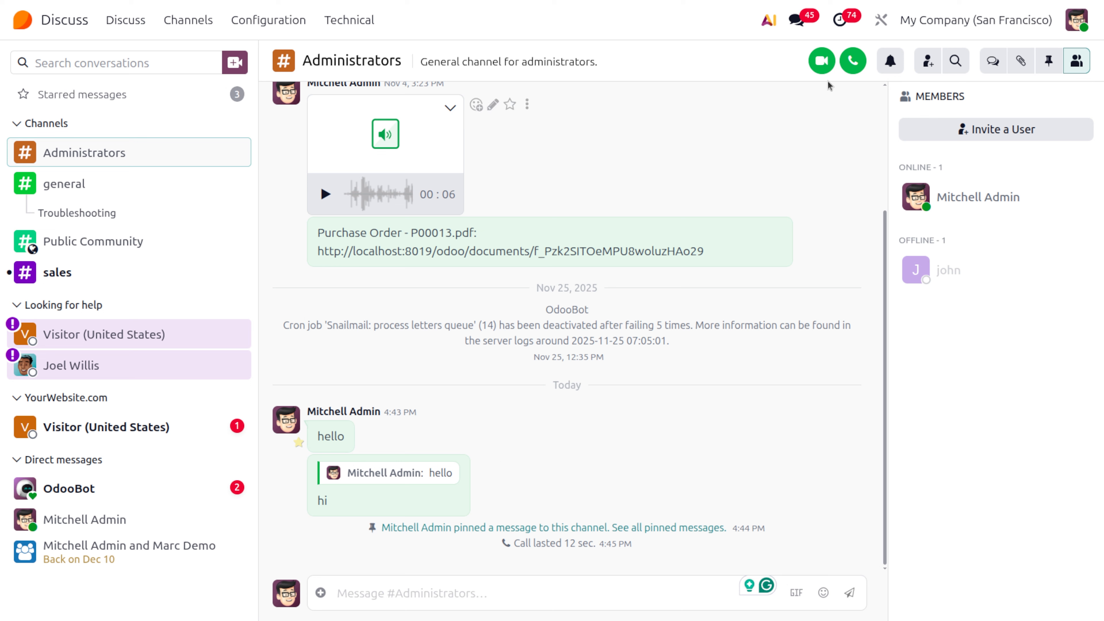
pyautogui.click(814, 70)
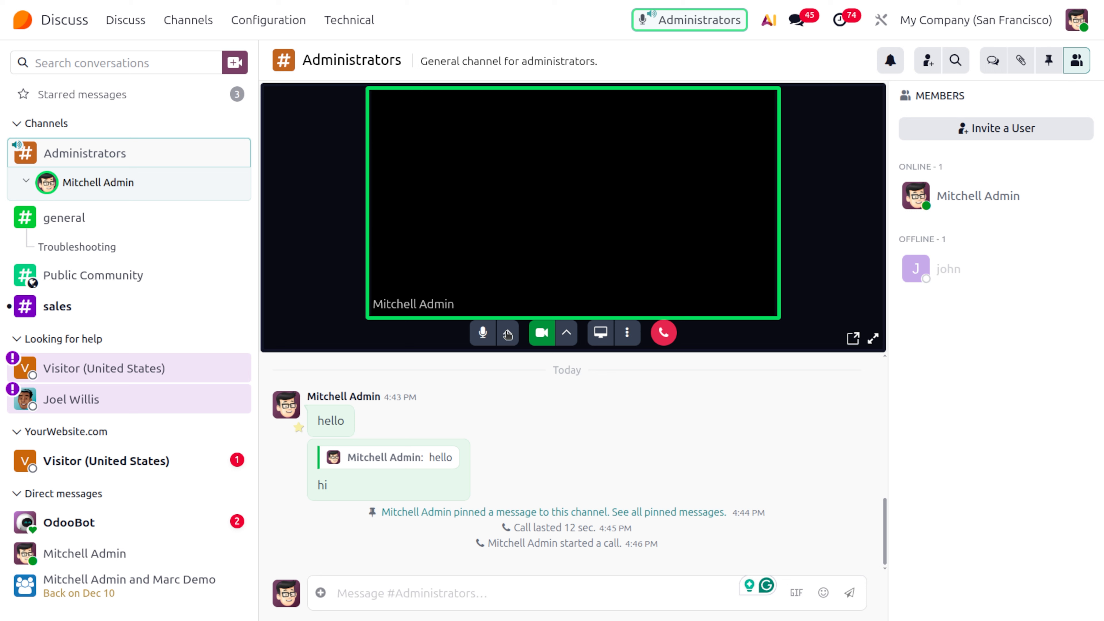
pyautogui.click(508, 334)
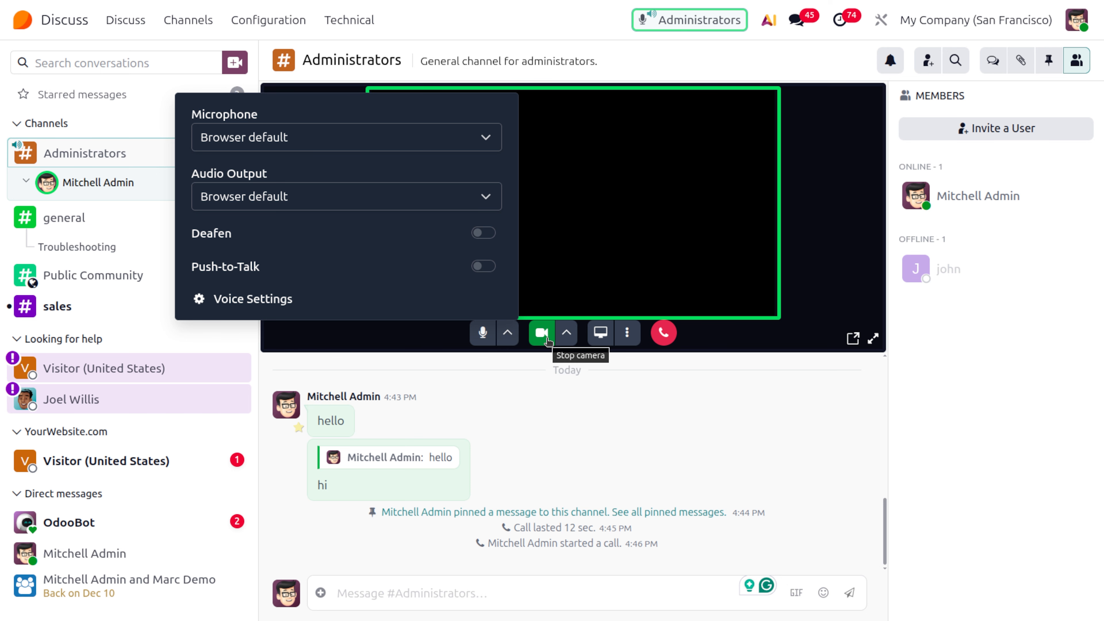
pyautogui.click(567, 333)
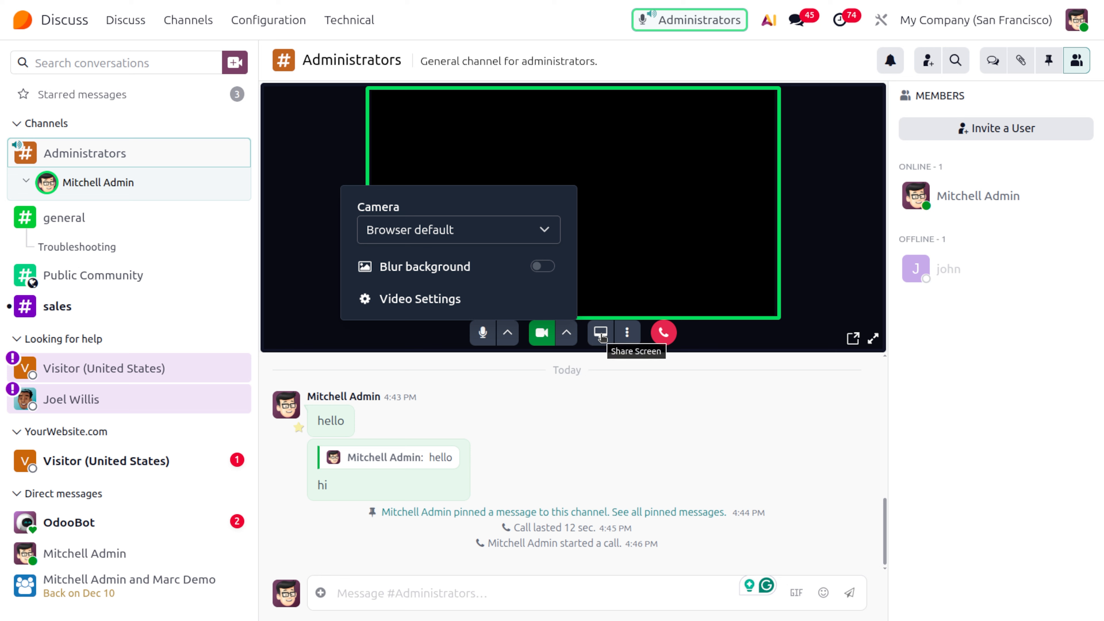
pyautogui.click(628, 337)
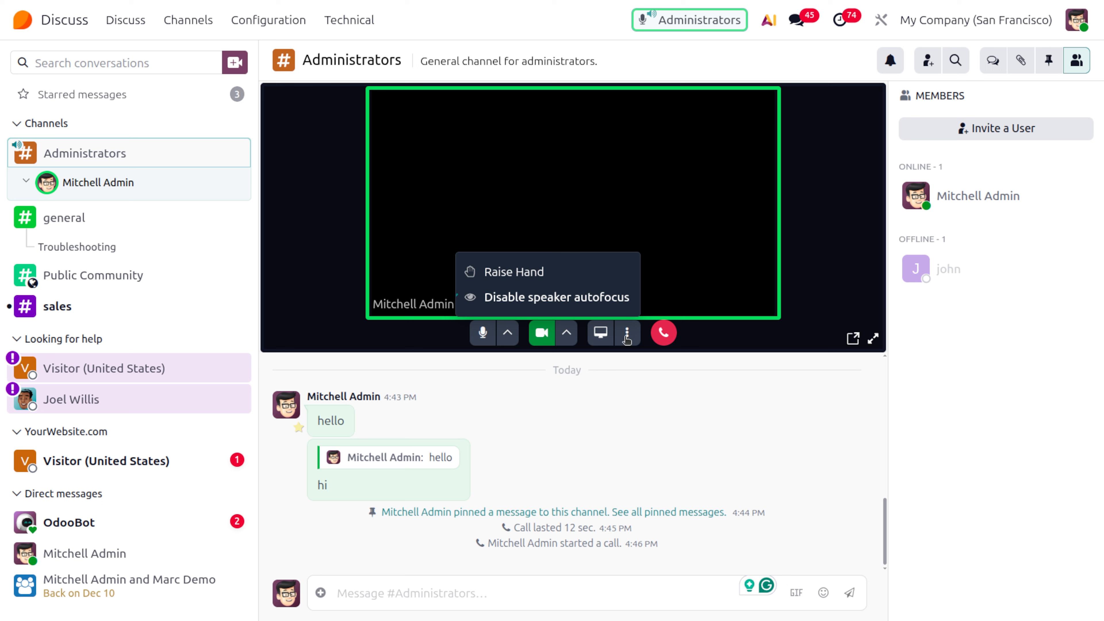
pyautogui.click(657, 442)
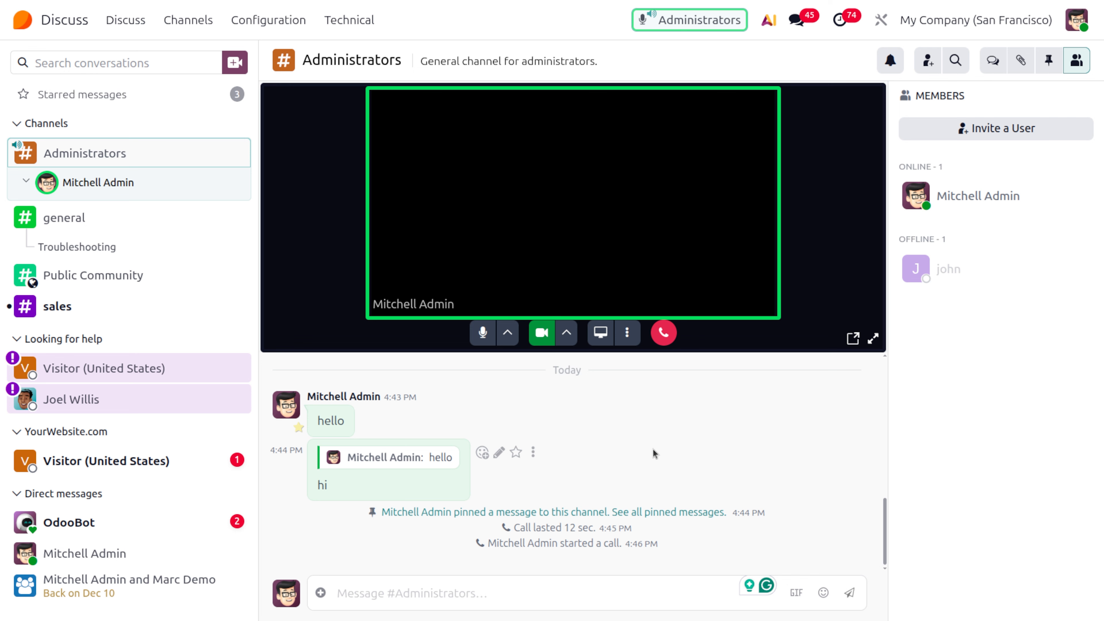
pyautogui.click(664, 333)
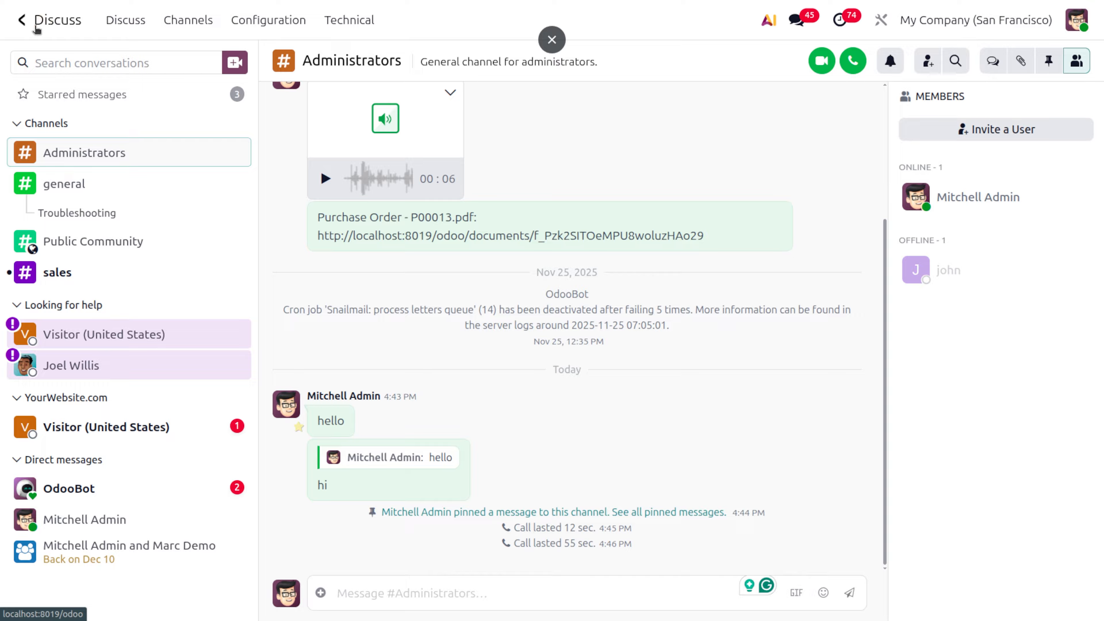
# Search for the Settings app with "sett" and open its list of users.
pyautogui.click(6, 5)
pyautogui.write('sett')
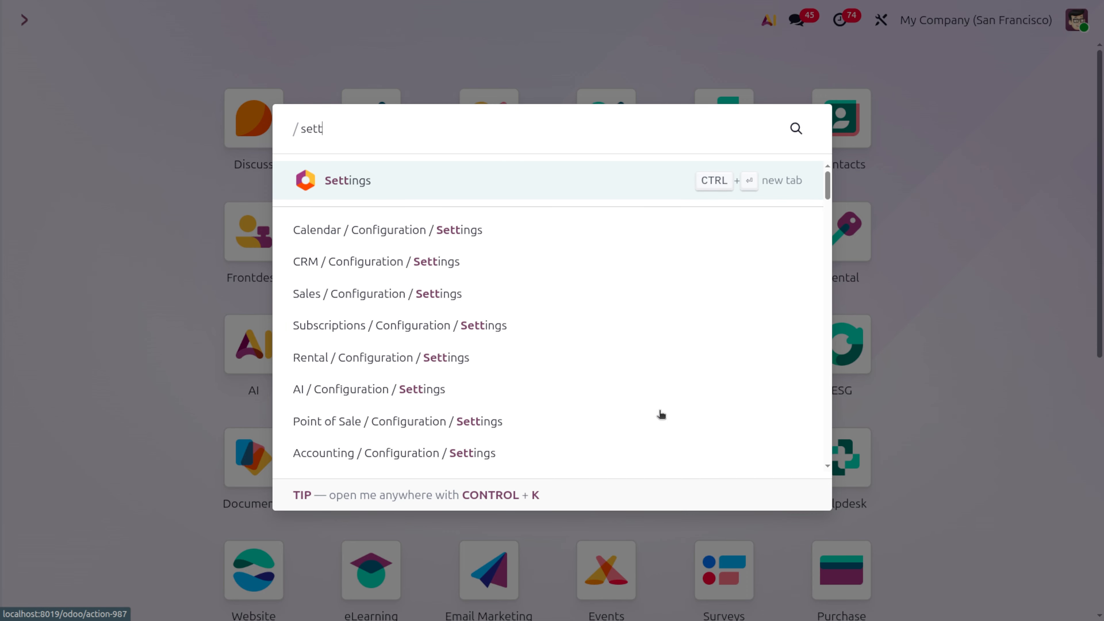
pyautogui.press('Return')
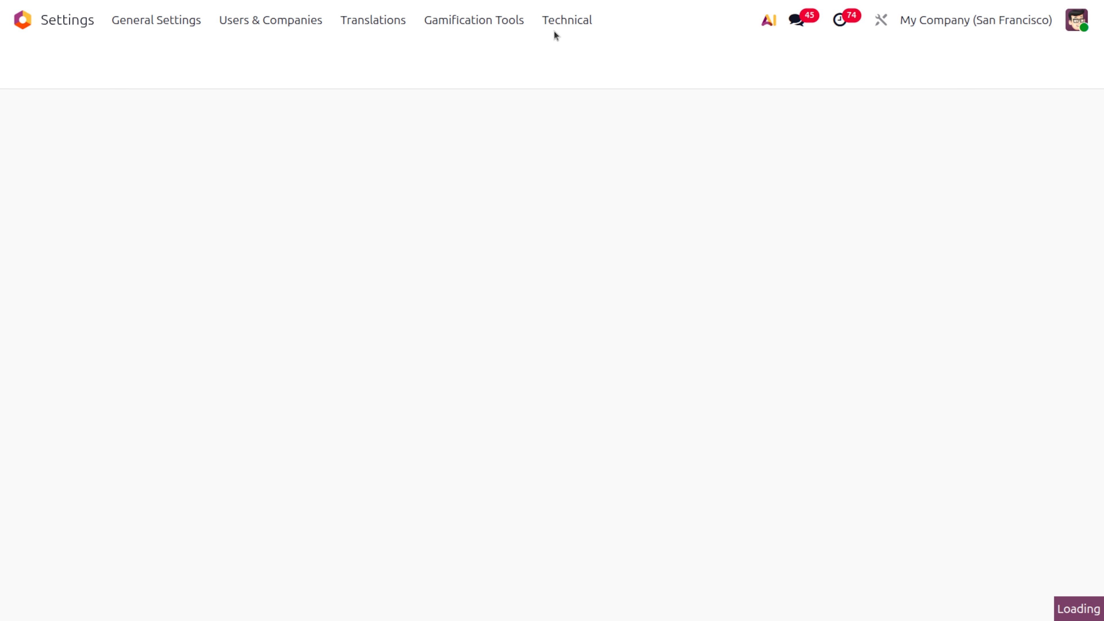
pyautogui.click(281, 20)
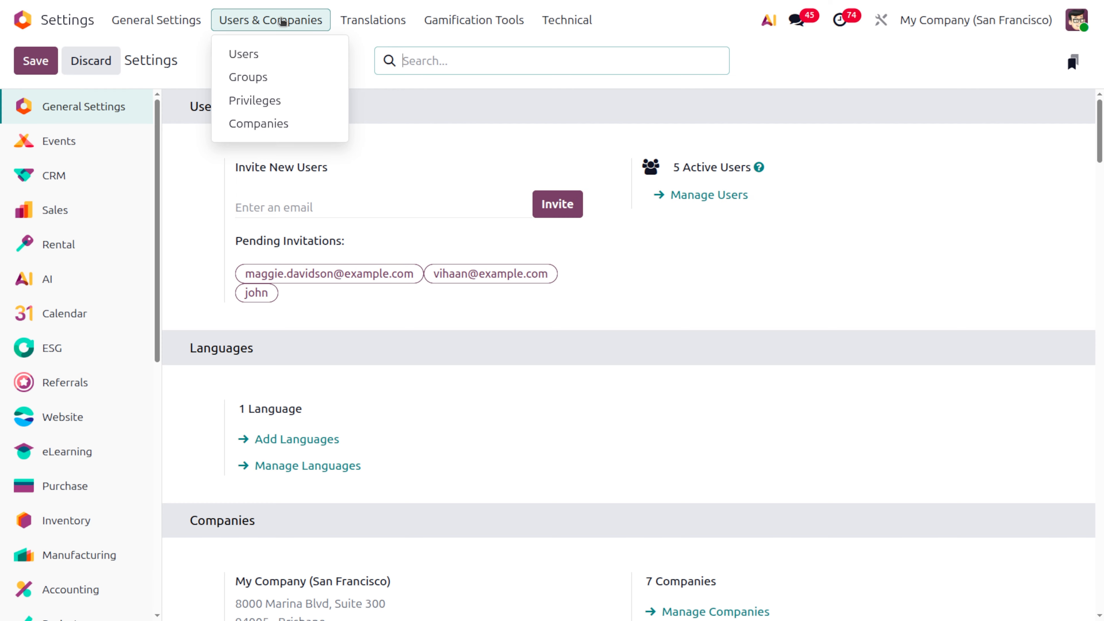
pyautogui.click(292, 56)
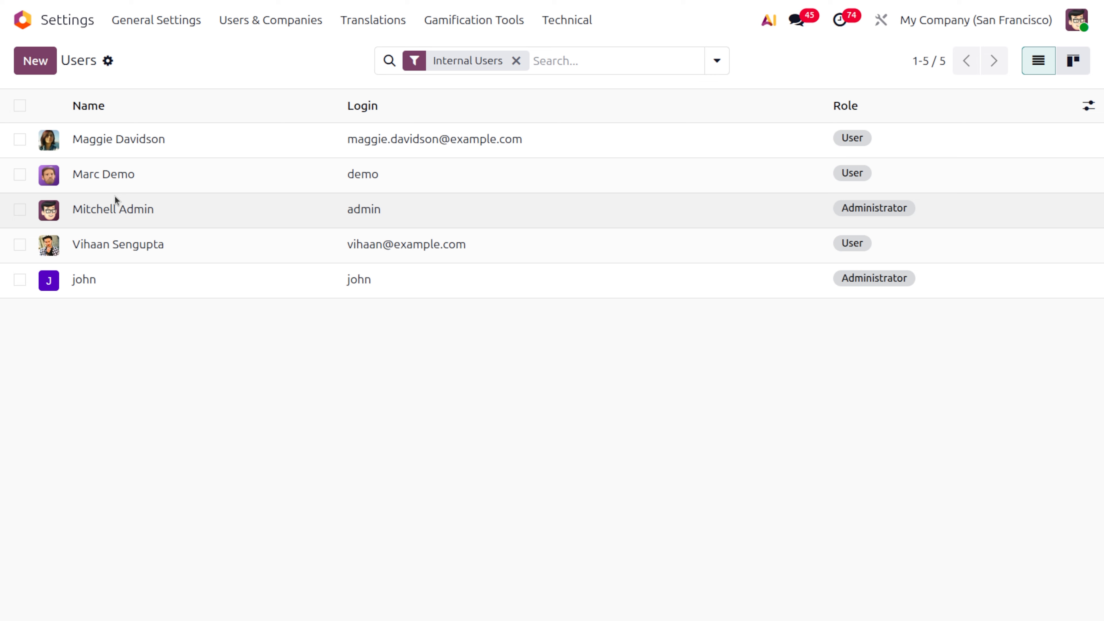
# Review the notification preference on the admin user's record and check the message notifications list.
pyautogui.press('F5')
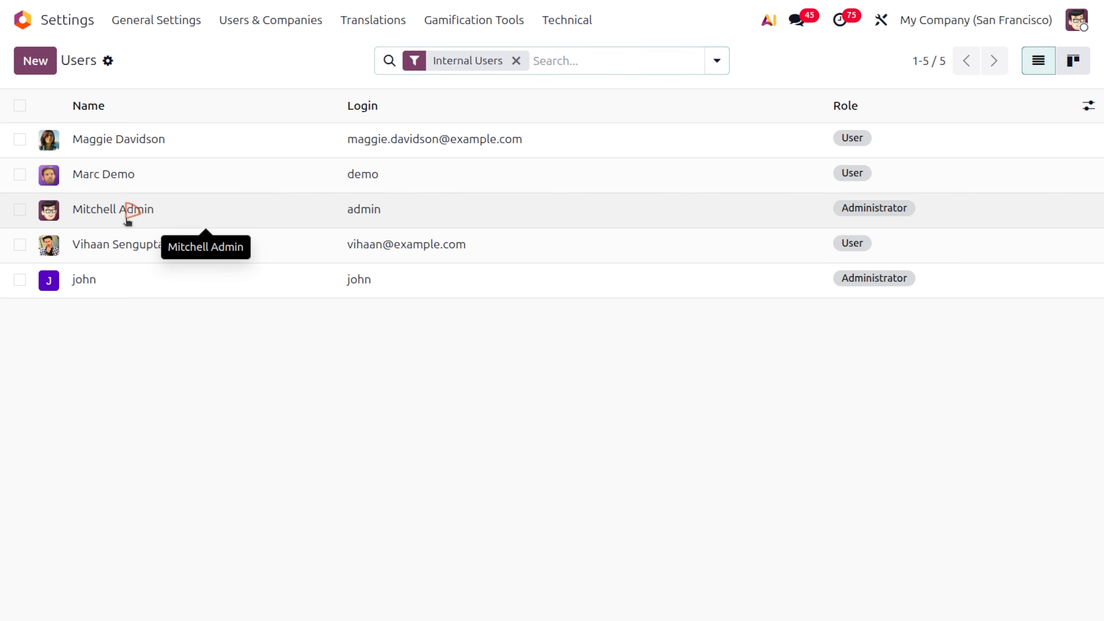
pyautogui.click(127, 221)
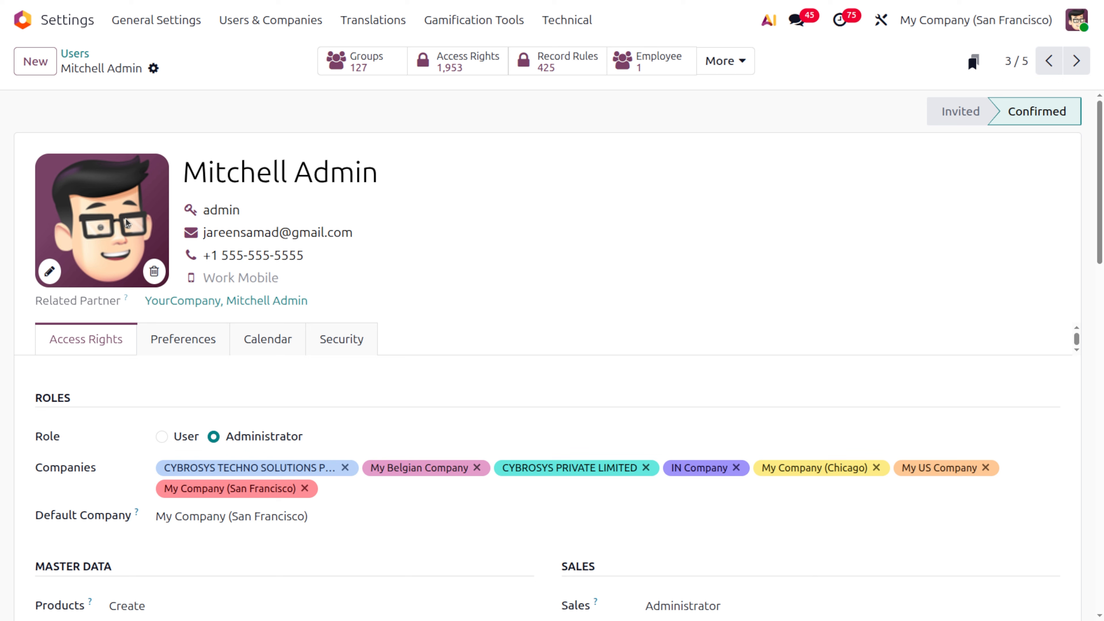
pyautogui.click(185, 353)
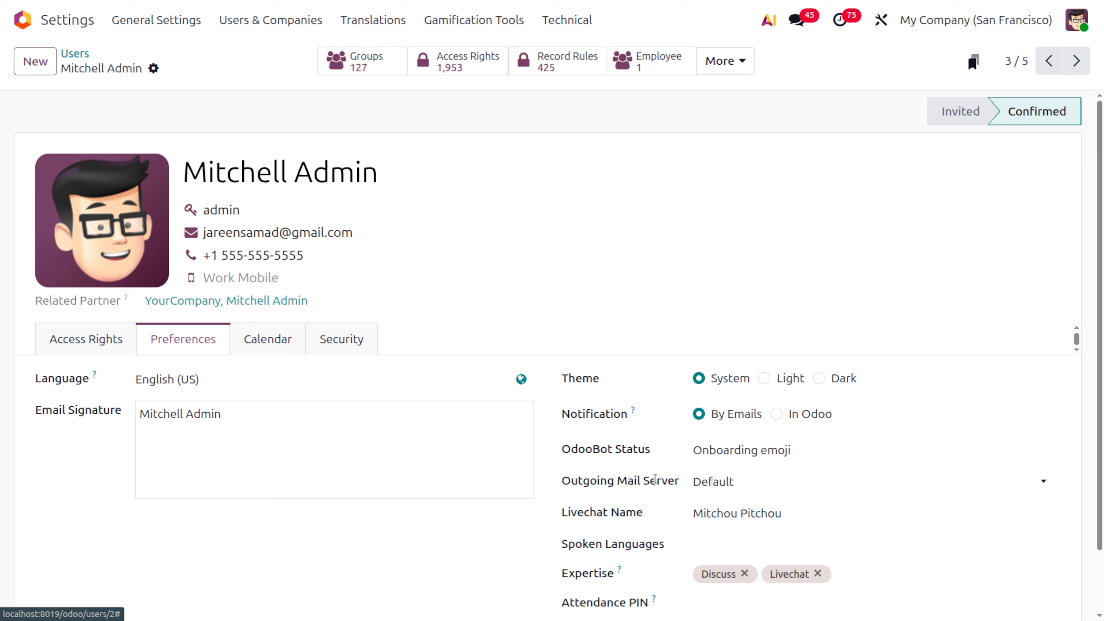
pyautogui.press('Down')
pyautogui.click(801, 20)
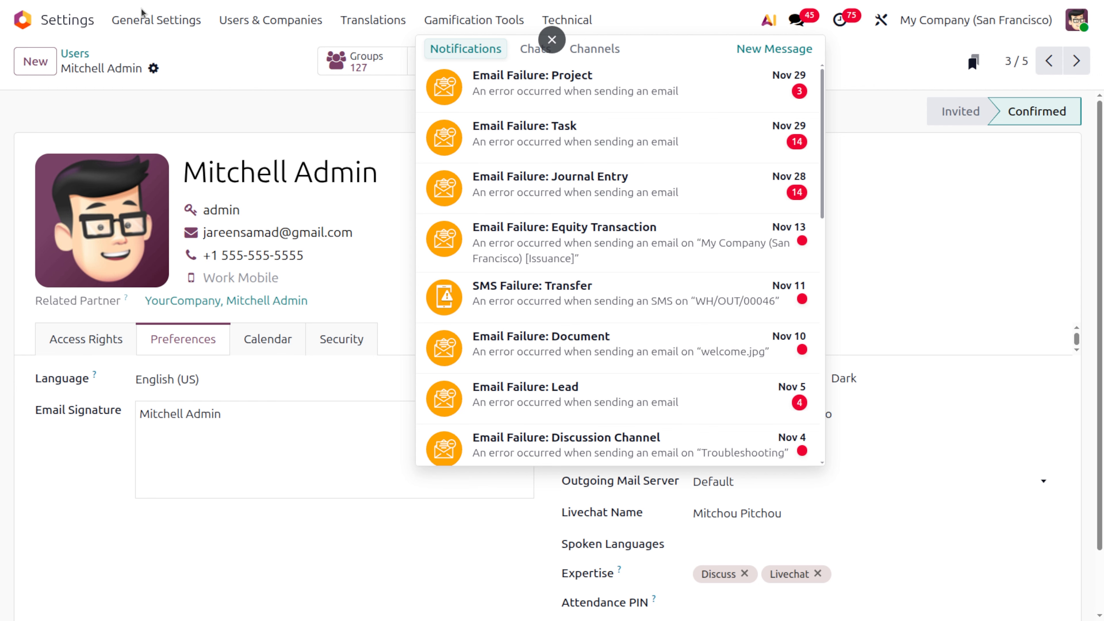
# Return to Discuss, set the channel notifications to Nothing and enable the message sound.
pyautogui.click(23, 19)
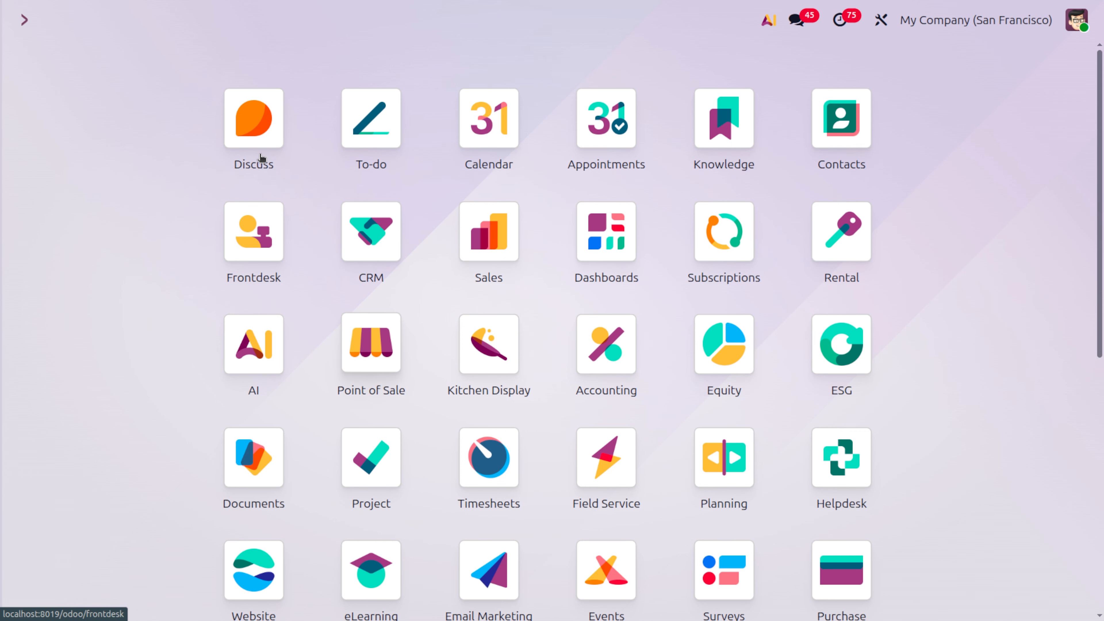
pyautogui.click(258, 131)
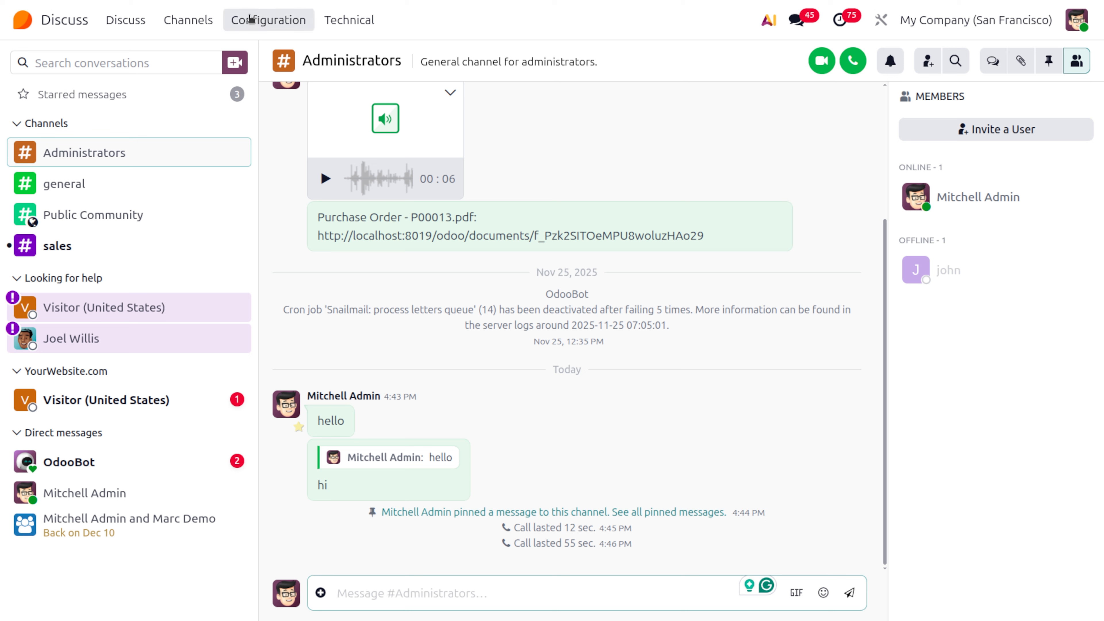
pyautogui.click(252, 20)
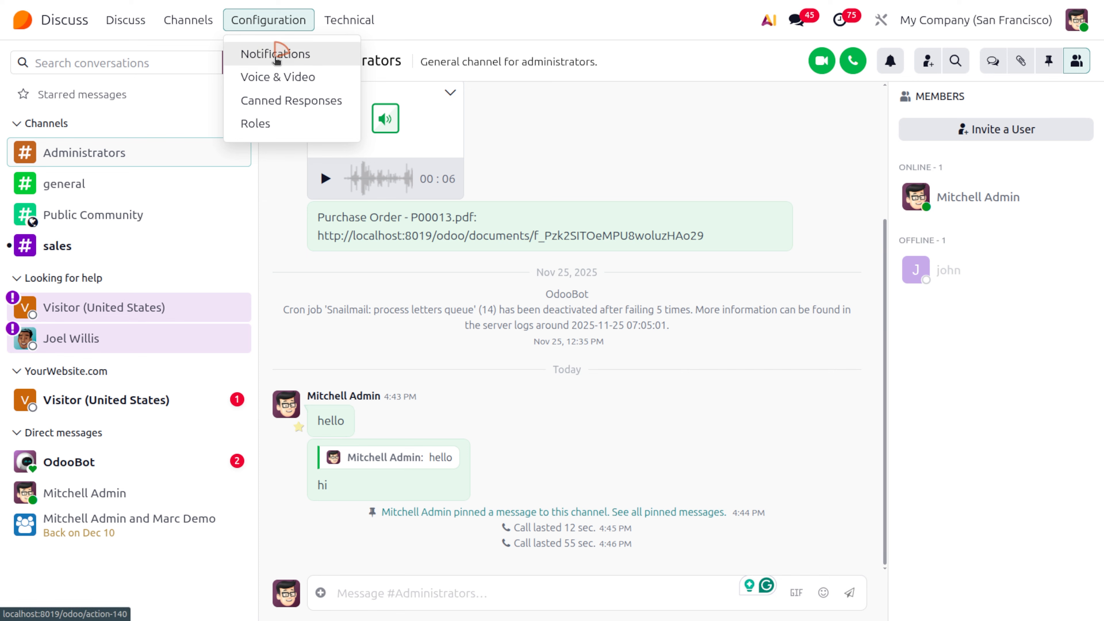
pyautogui.click(279, 53)
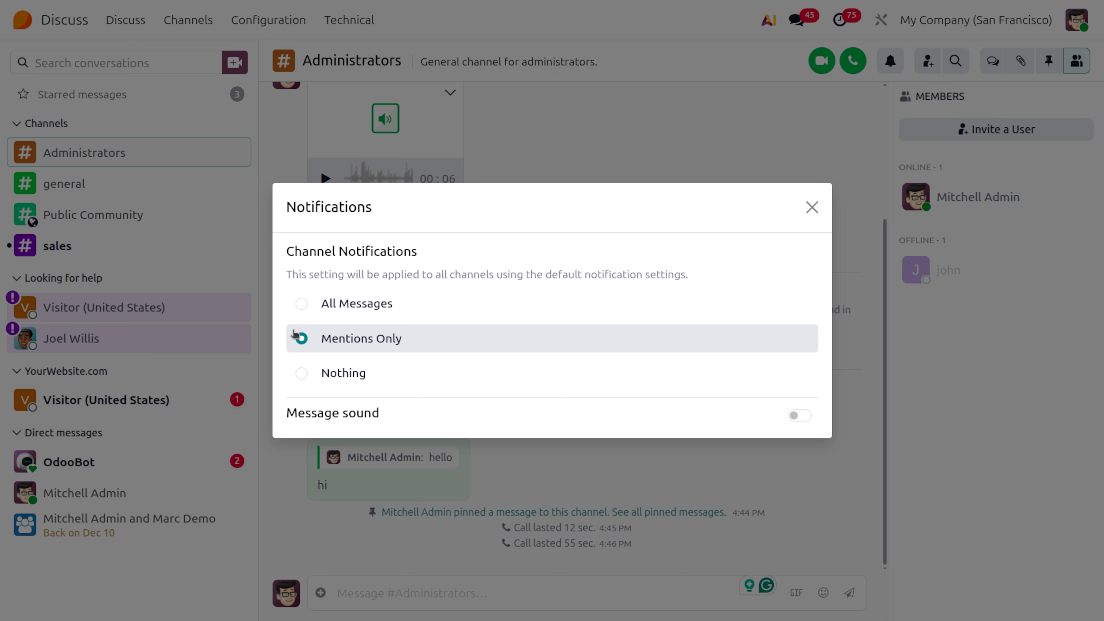
pyautogui.click(358, 307)
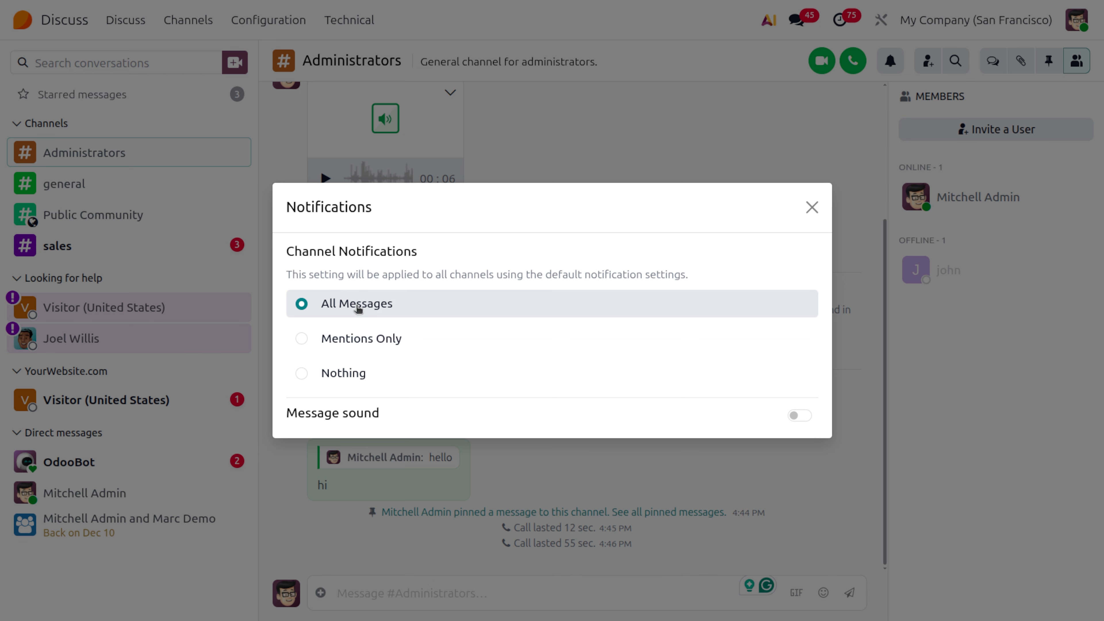
pyautogui.click(334, 375)
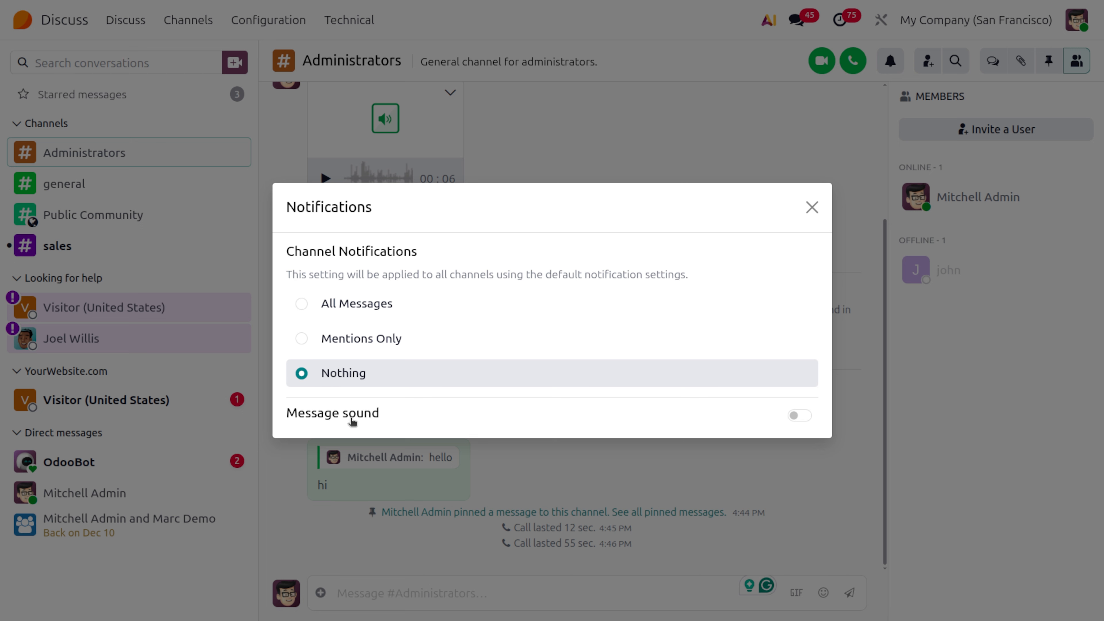
pyautogui.click(799, 418)
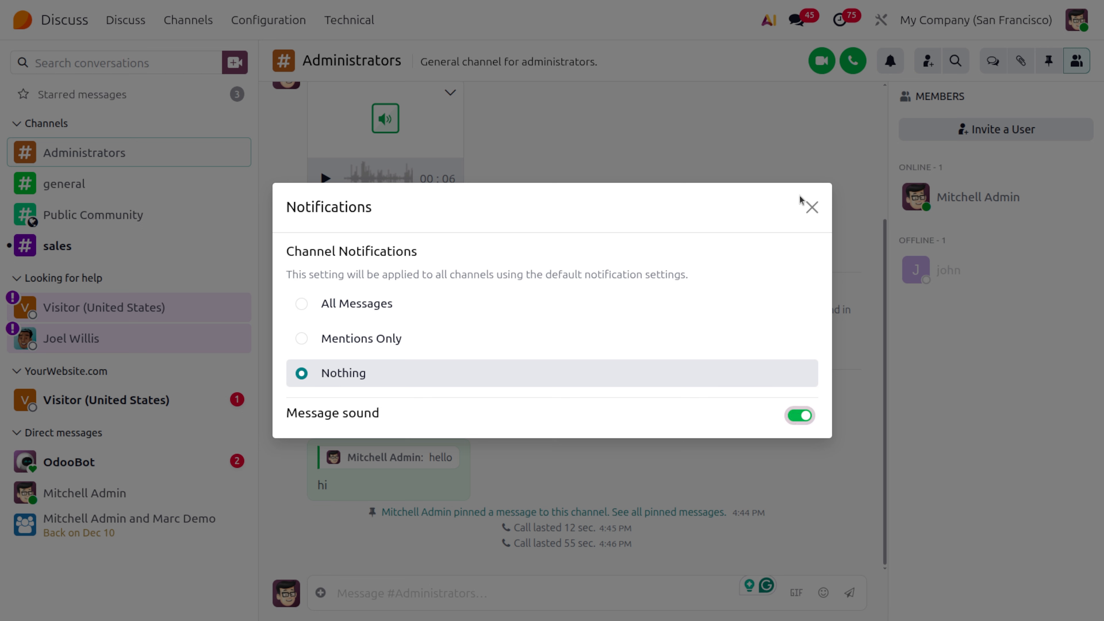
pyautogui.click(820, 217)
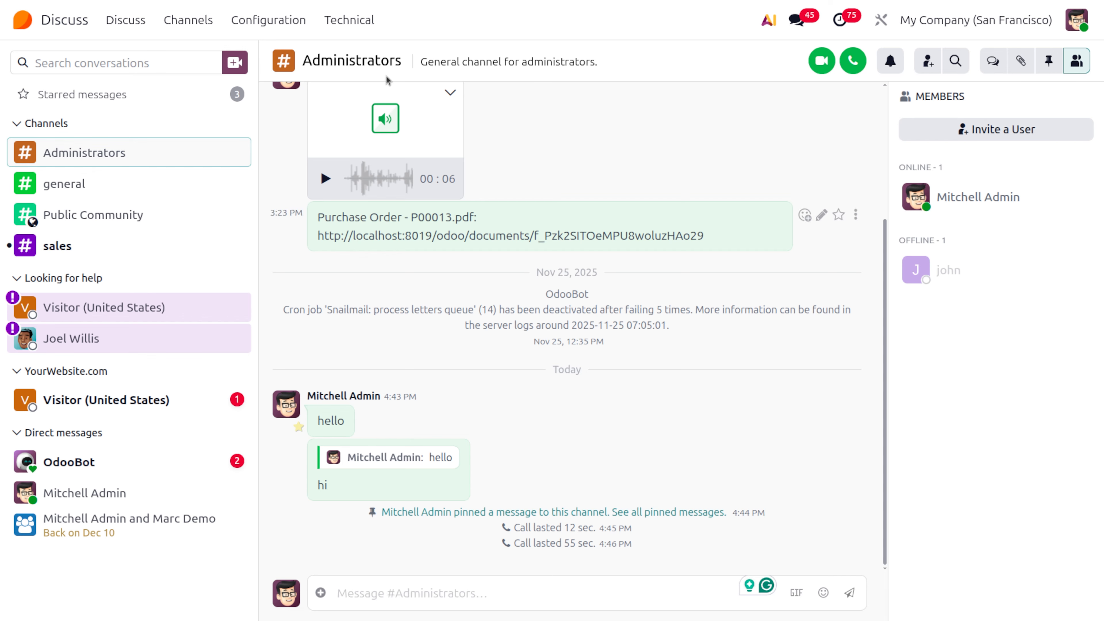
# Enable "Show video participants only" and "Blur video background" in the voice and video settings.
pyautogui.click(278, 26)
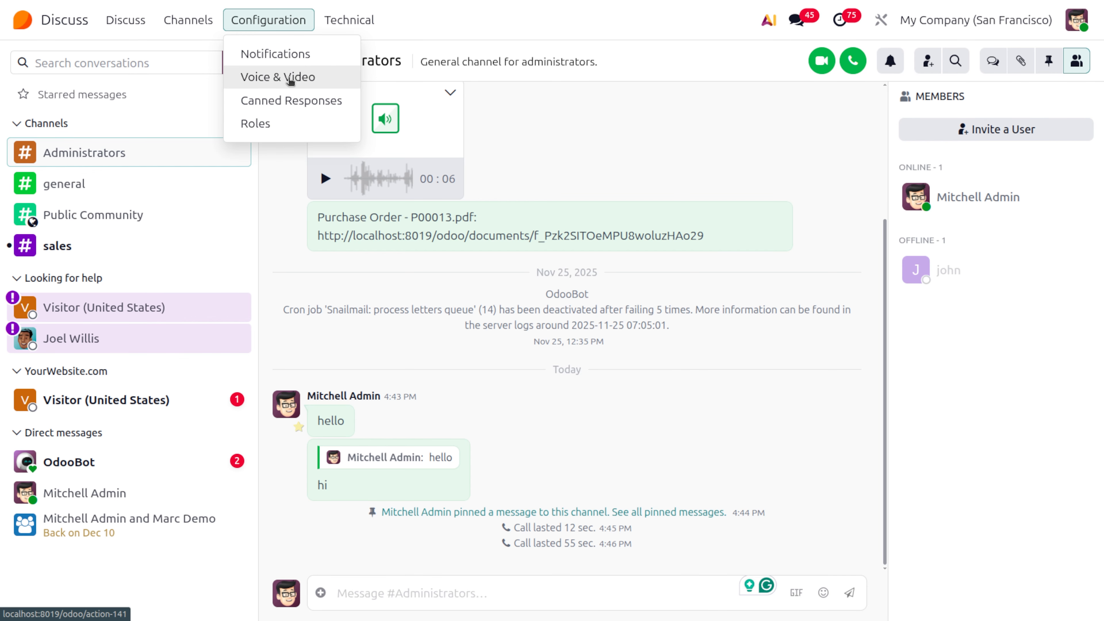
pyautogui.click(290, 79)
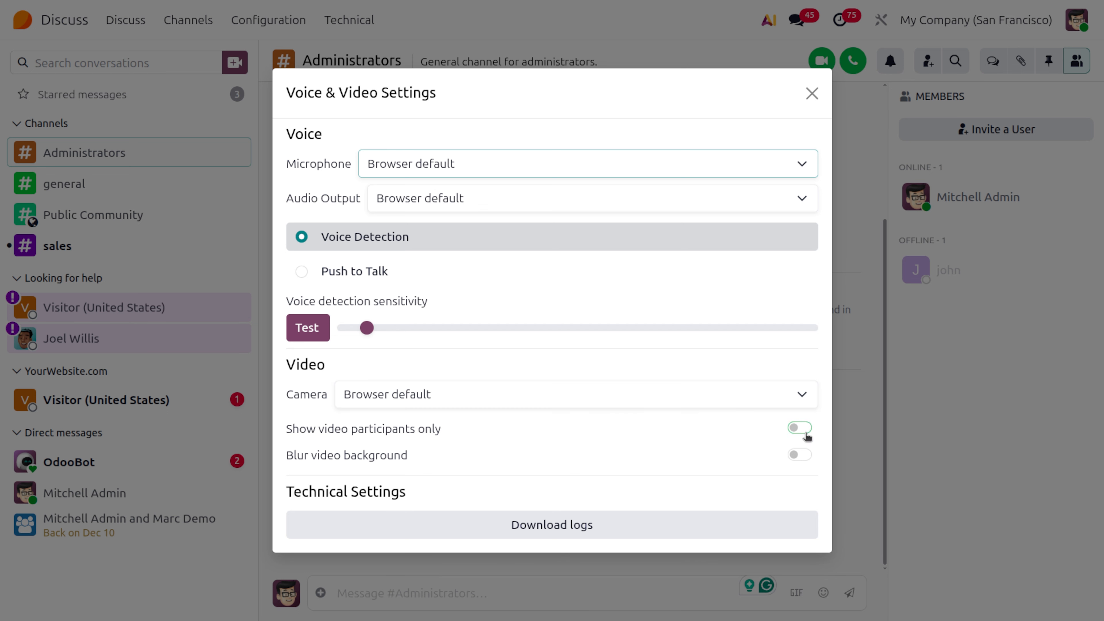
pyautogui.click(799, 436)
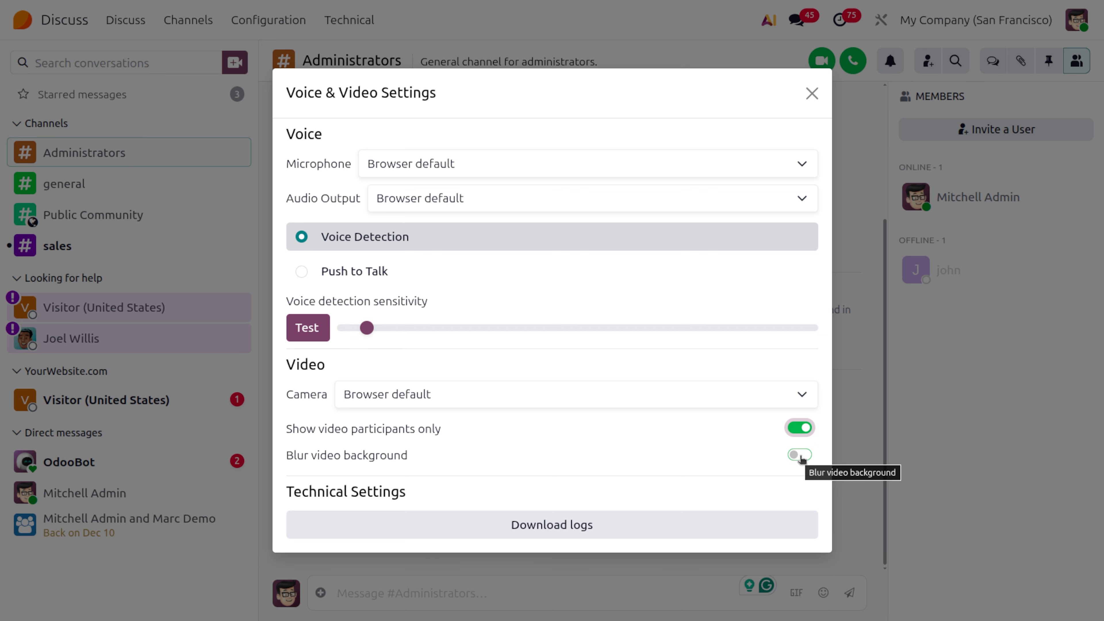
pyautogui.click(800, 456)
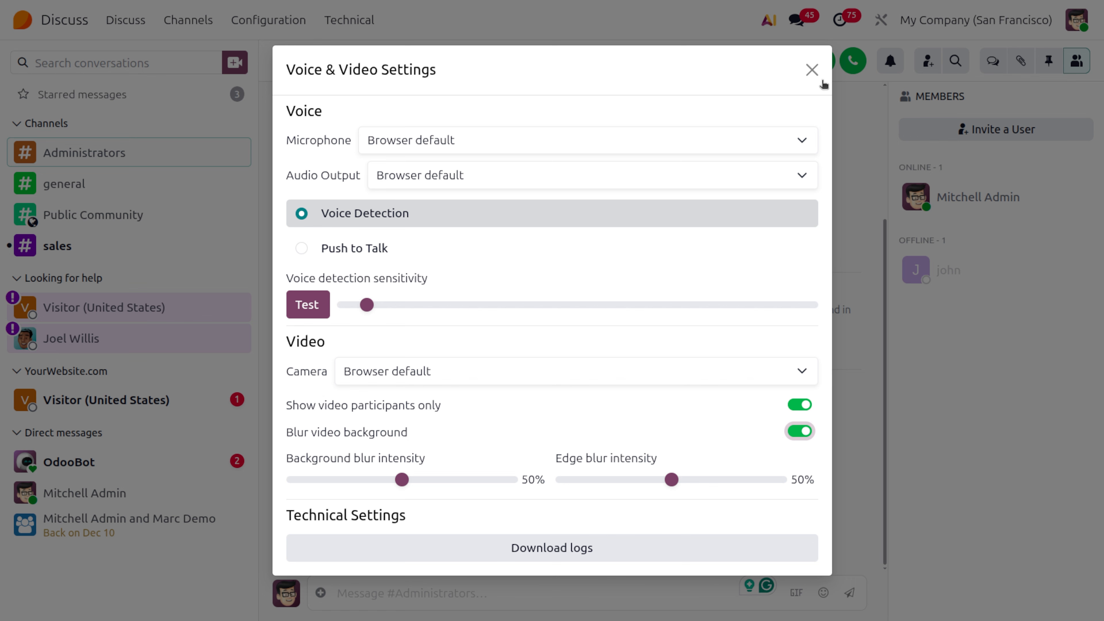
pyautogui.click(807, 73)
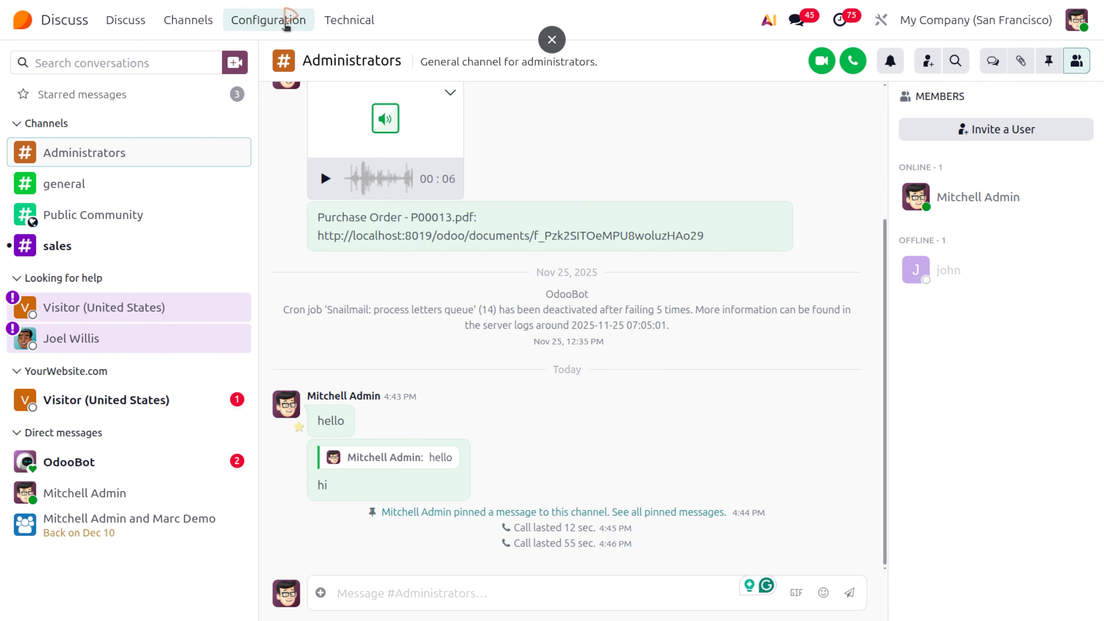
# Create and save a canned response with the shortcut "::hello" and the substitution "hello how may i help you".
pyautogui.click(286, 25)
pyautogui.click(291, 101)
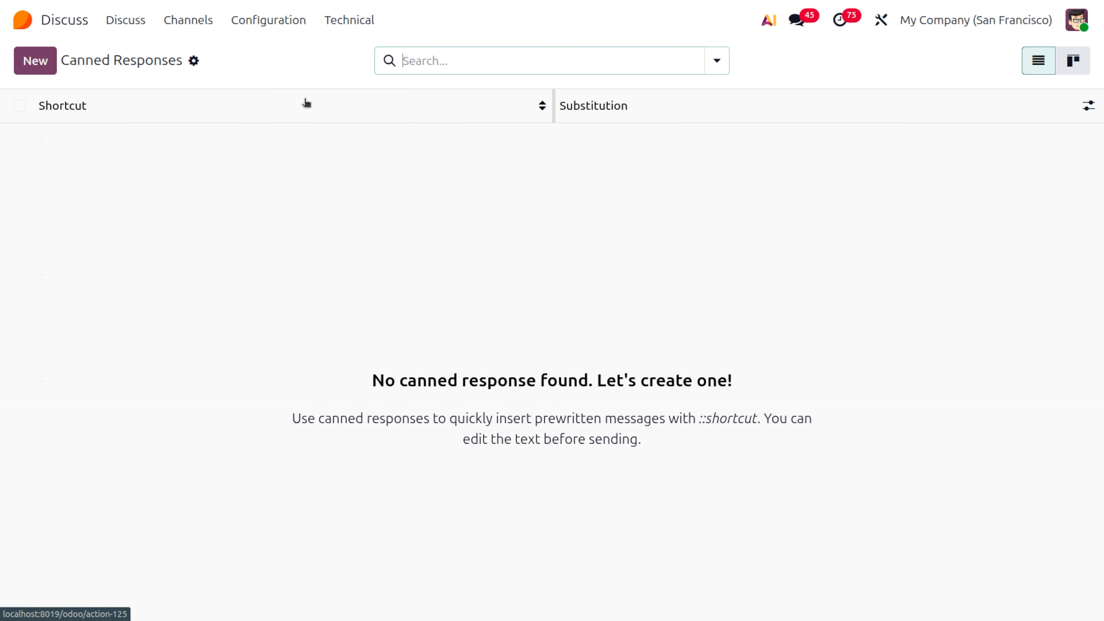
pyautogui.click(34, 65)
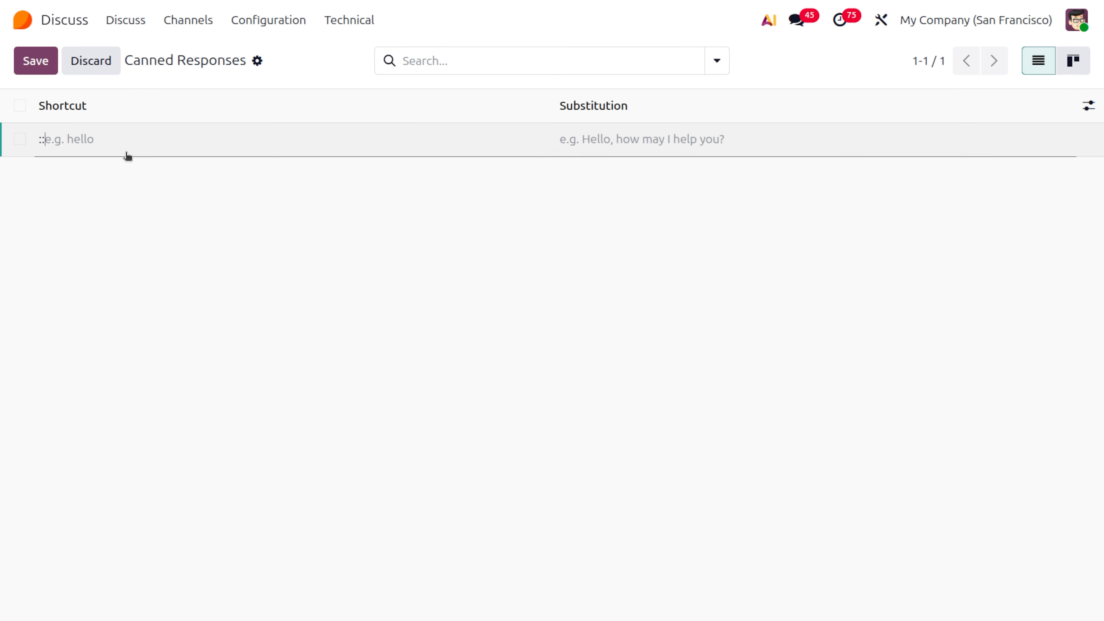
pyautogui.click(122, 140)
pyautogui.write('hello')
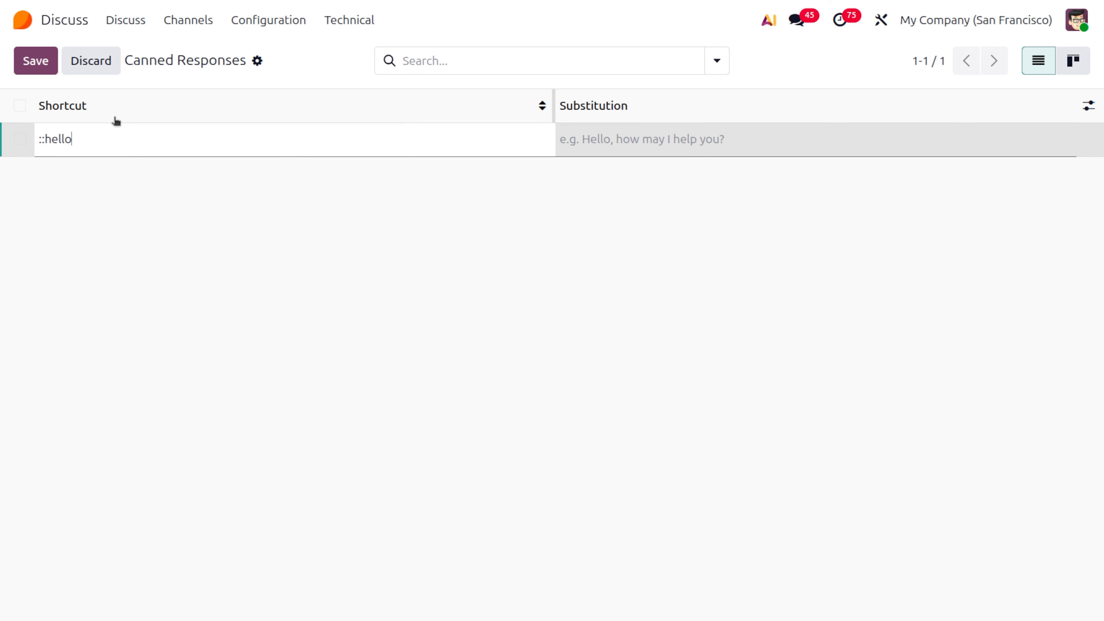
pyautogui.click(594, 140)
pyautogui.write('hello')
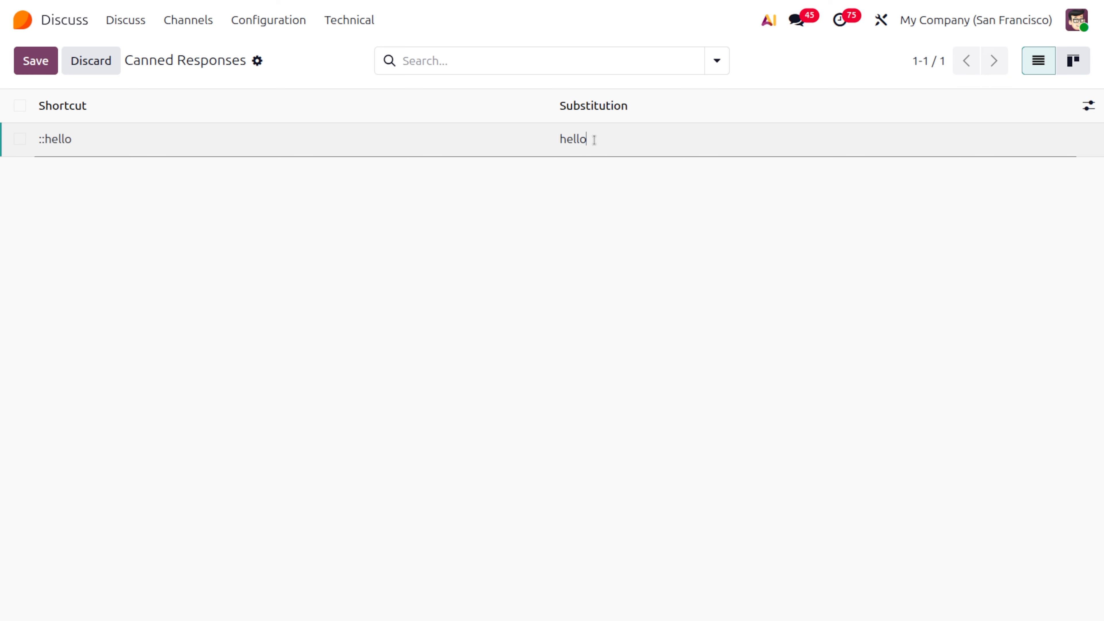
pyautogui.write(' how may i help')
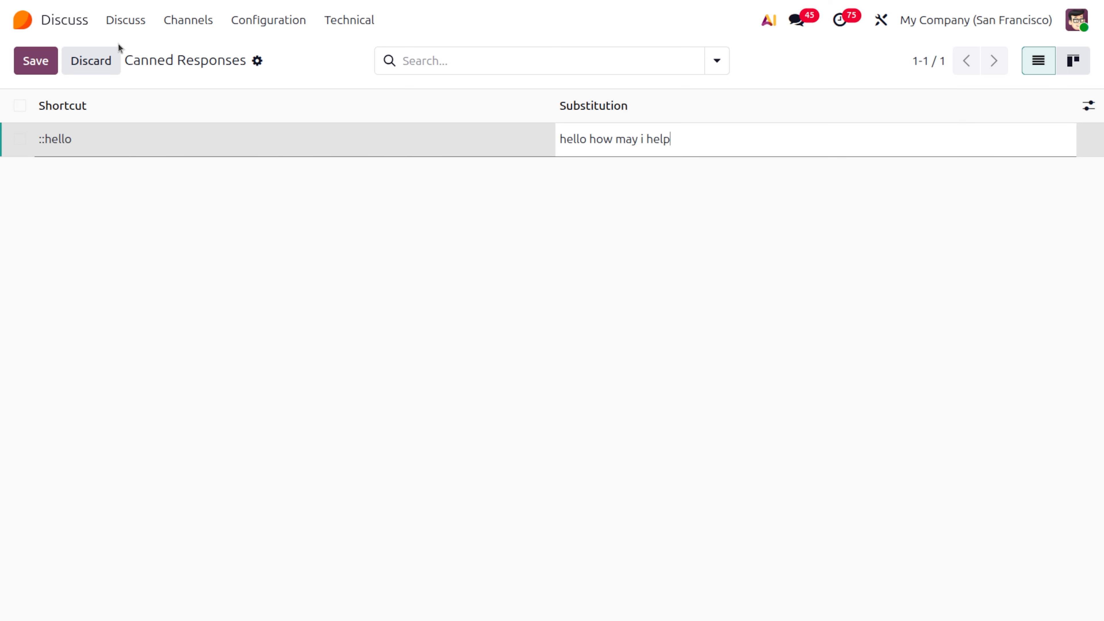
pyautogui.write(' you')
pyautogui.click(49, 56)
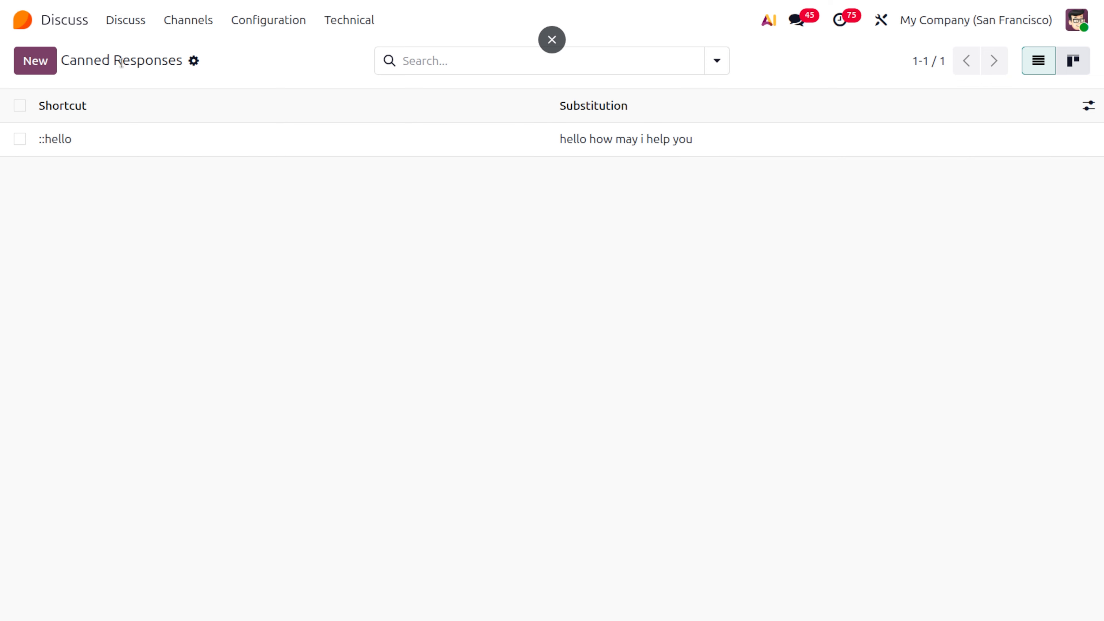
# Return to the Administrators channel and review the slash commands offered in the message composer, including those matching "/he".
pyautogui.click(121, 23)
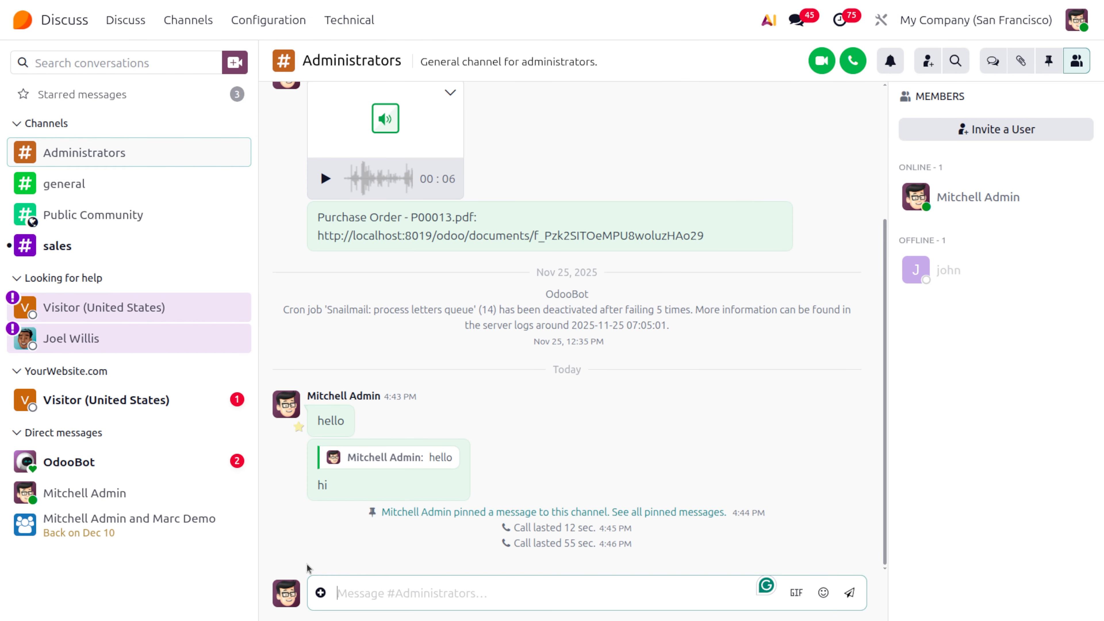
pyautogui.write('/')
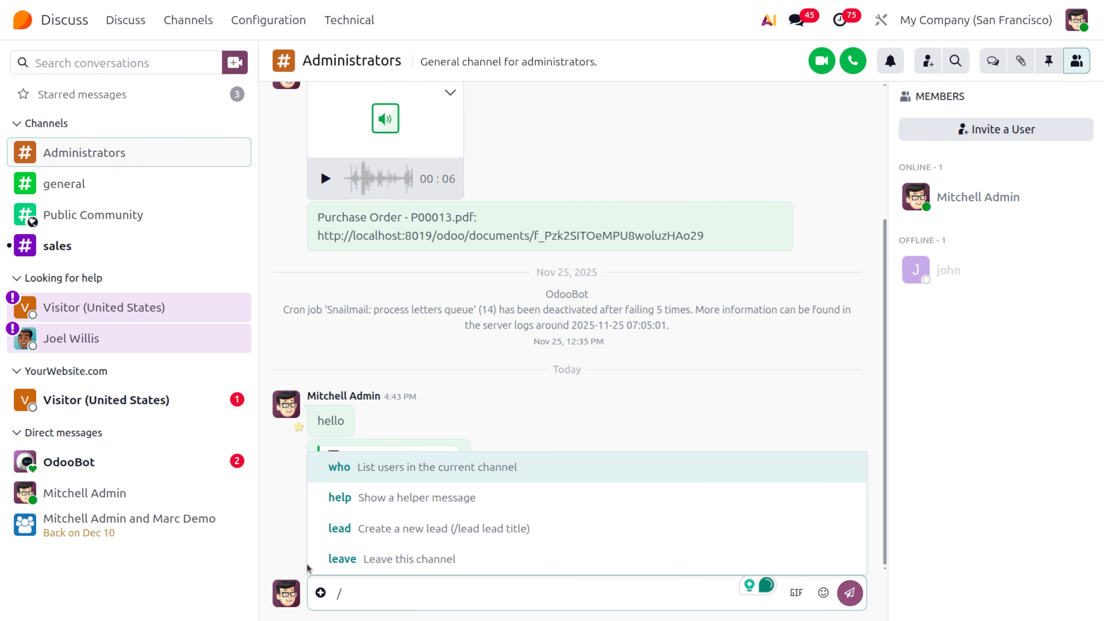
pyautogui.write('he')
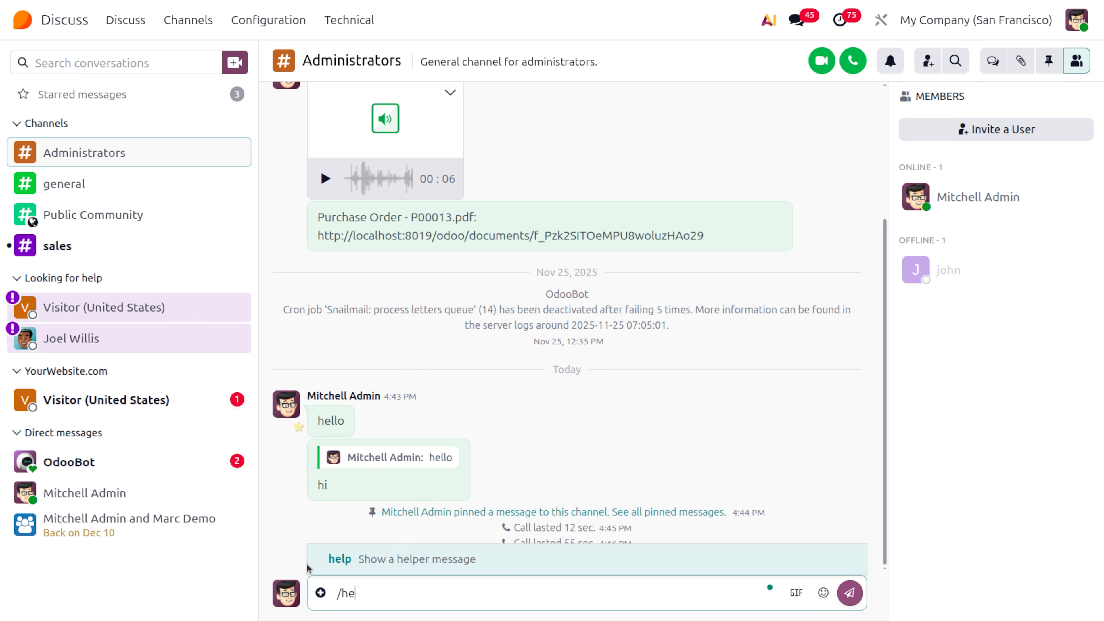
pyautogui.press('BackSpace')
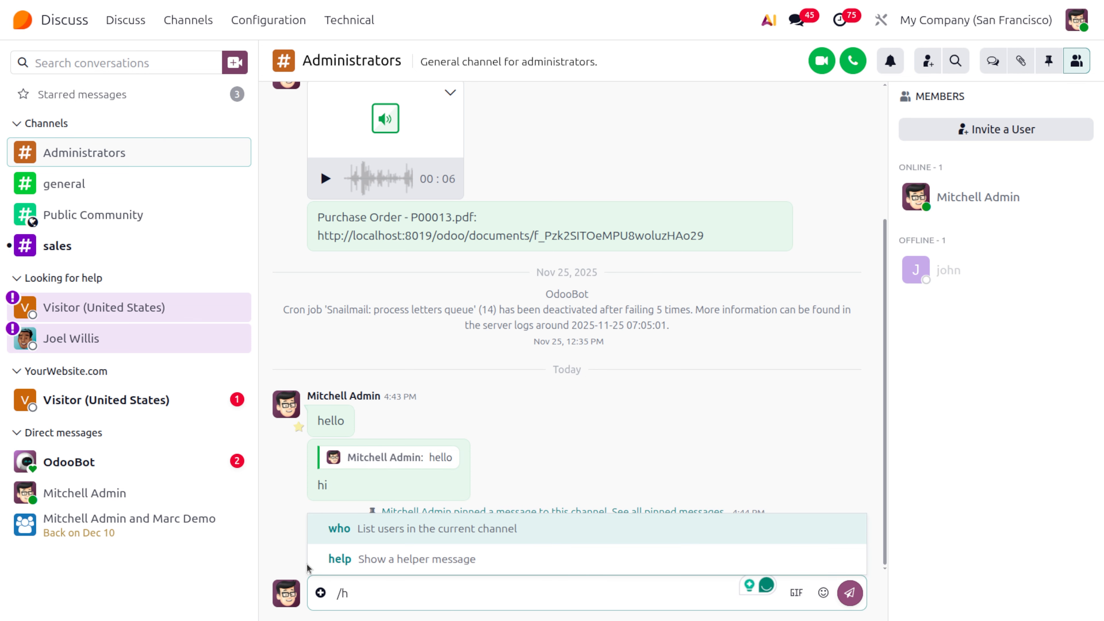
pyautogui.press('BackSpace')
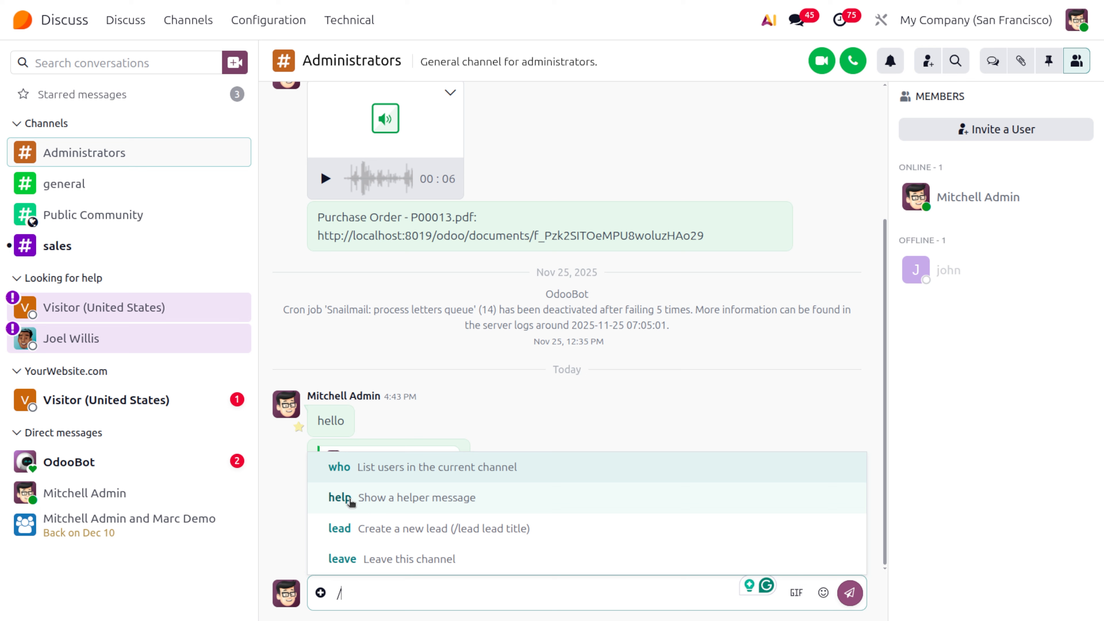
pyautogui.press('BackSpace')
pyautogui.write('hello')
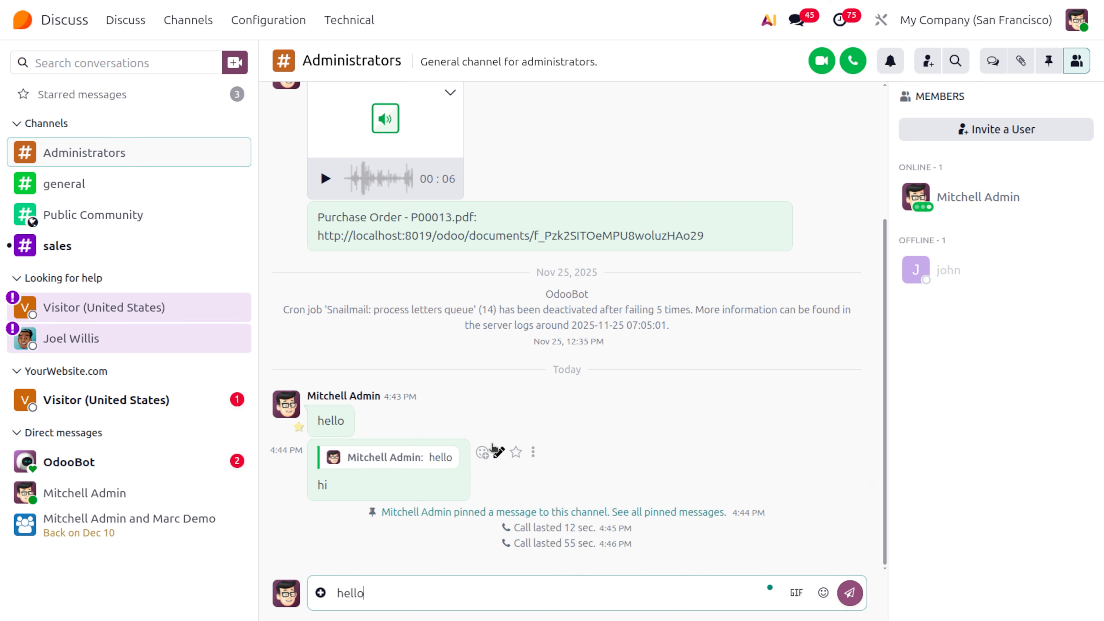
pyautogui.press('BackSpace')
pyautogui.press('BackSpace')
pyautogui.press('BackSpace')
pyautogui.press('BackSpace')
pyautogui.press('BackSpace')
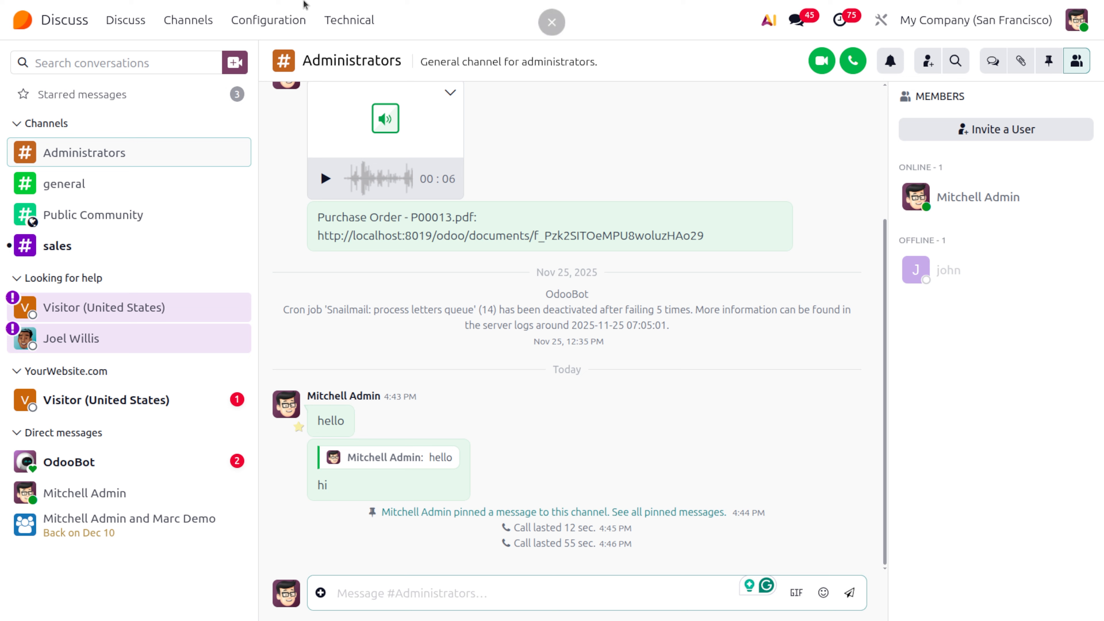
# Review the list of user roles and send a message mentioning the Consultants role in the Administrators channel.
pyautogui.click(286, 19)
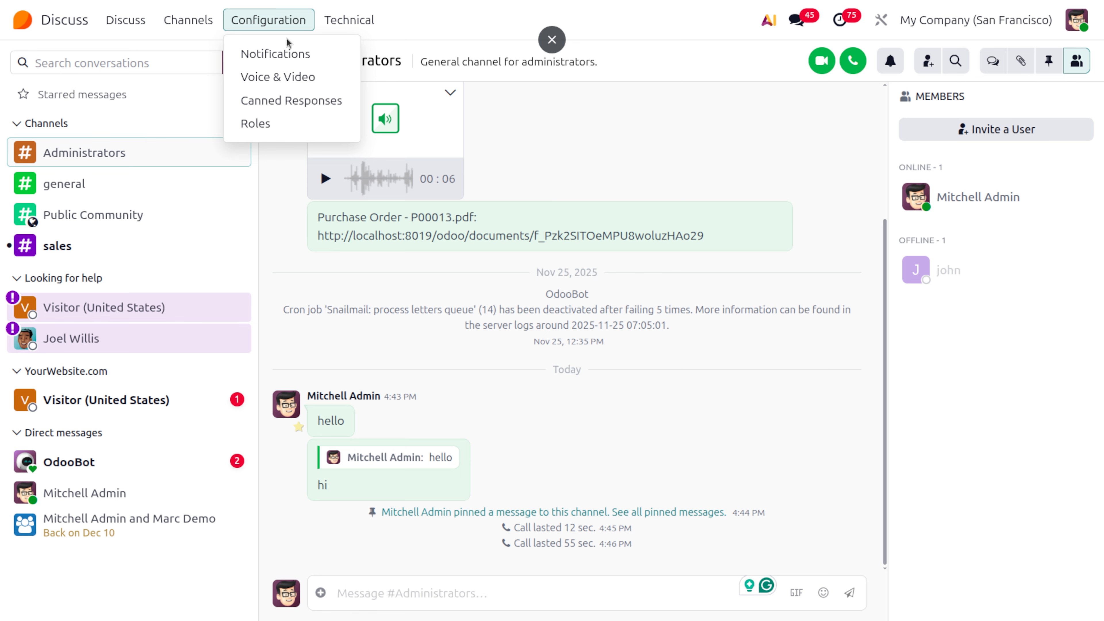
pyautogui.click(291, 136)
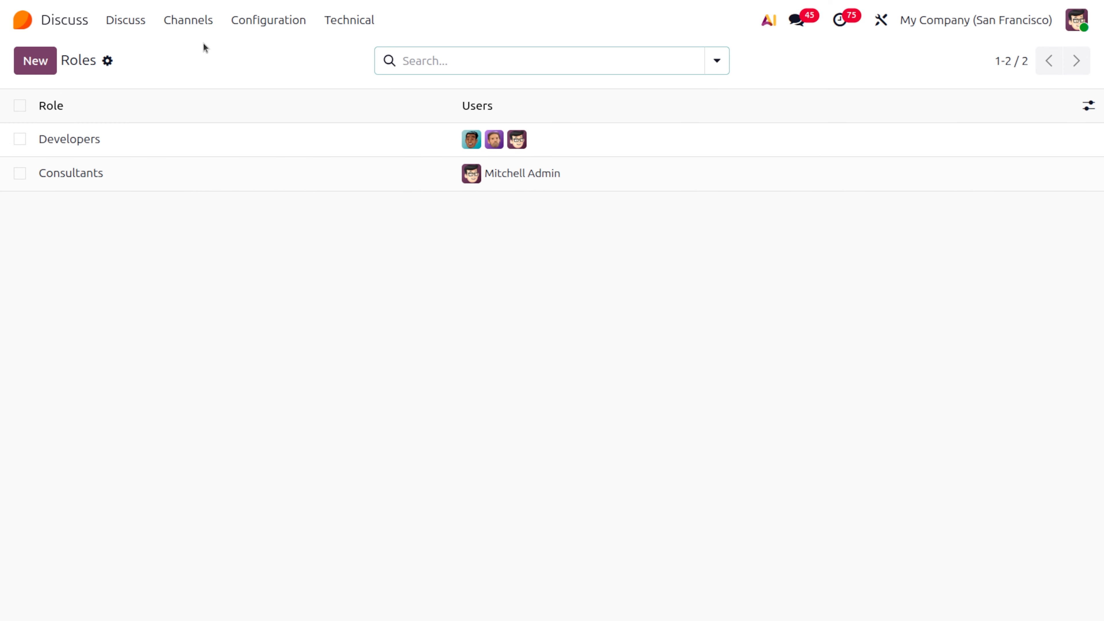
pyautogui.click(126, 20)
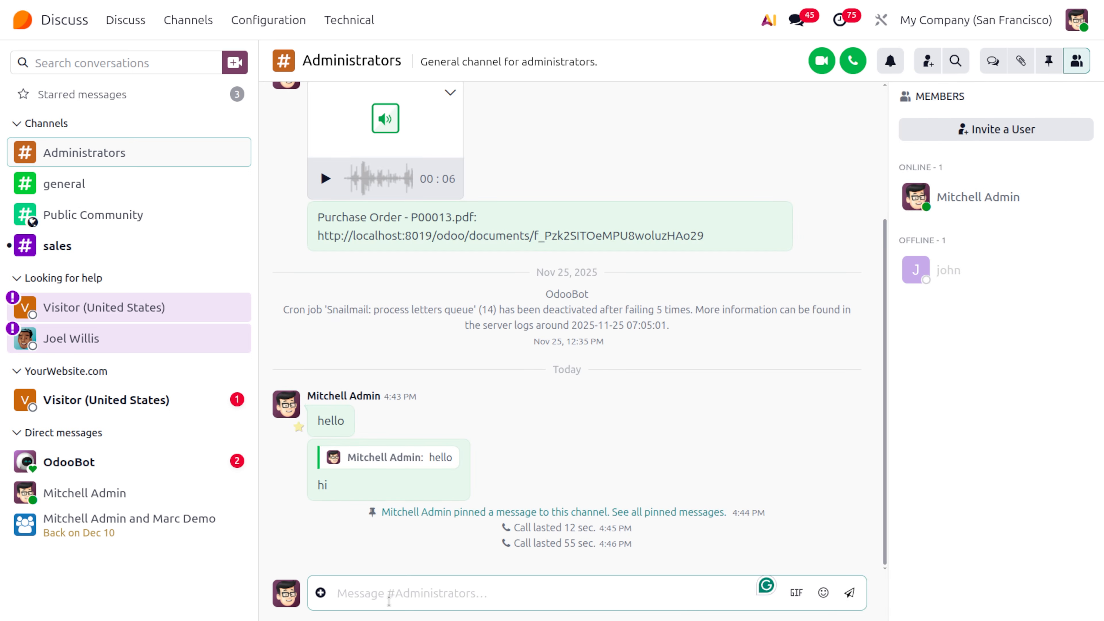
pyautogui.write('@')
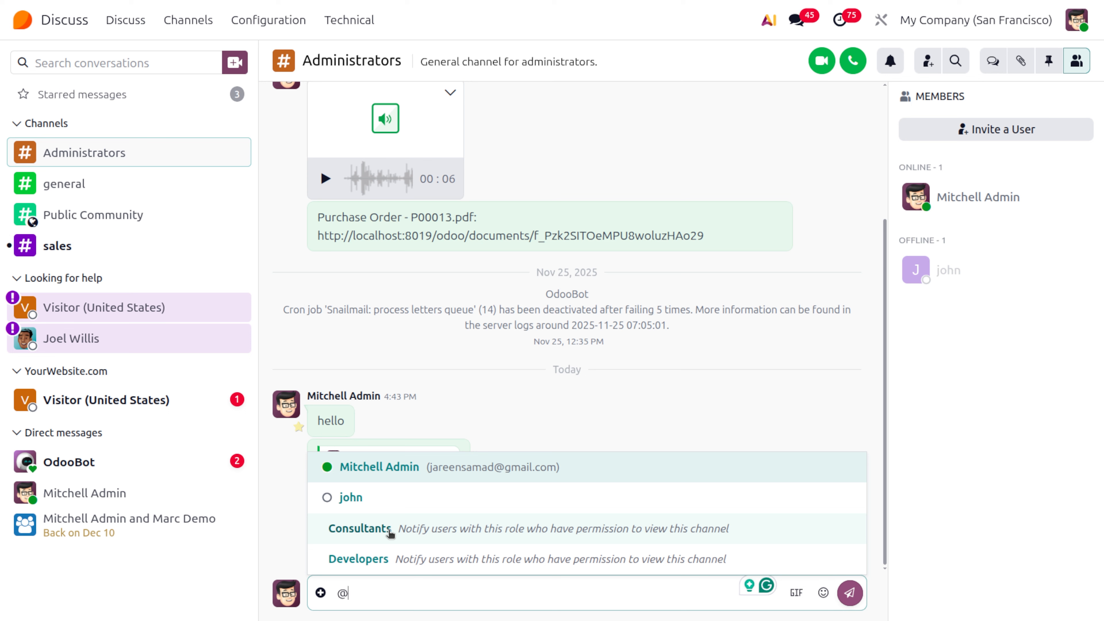
pyautogui.click(390, 533)
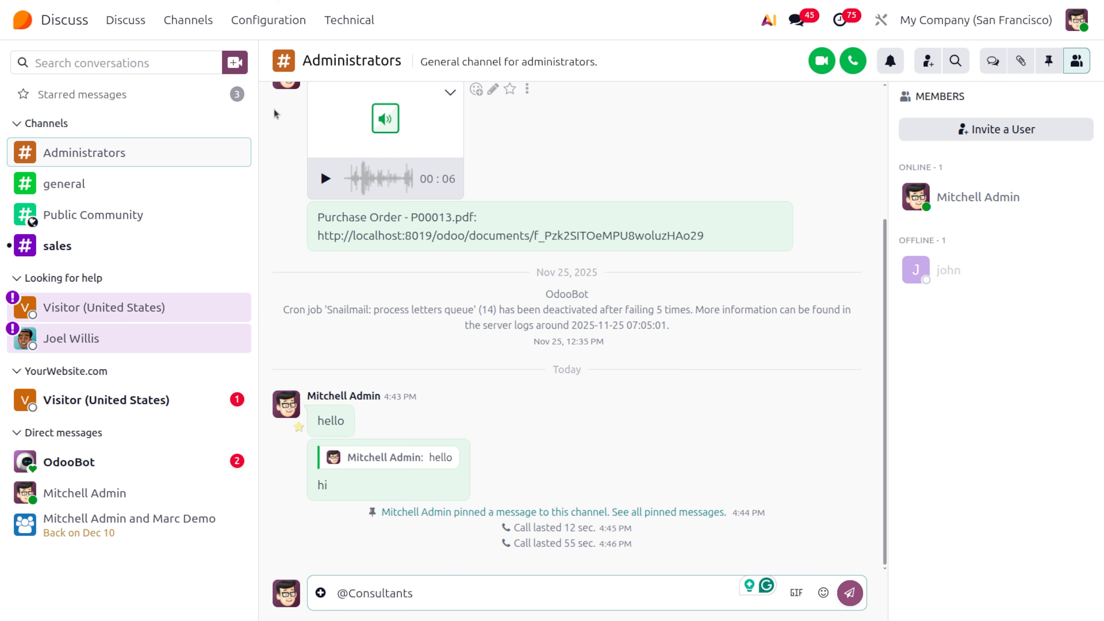
pyautogui.press('Return')
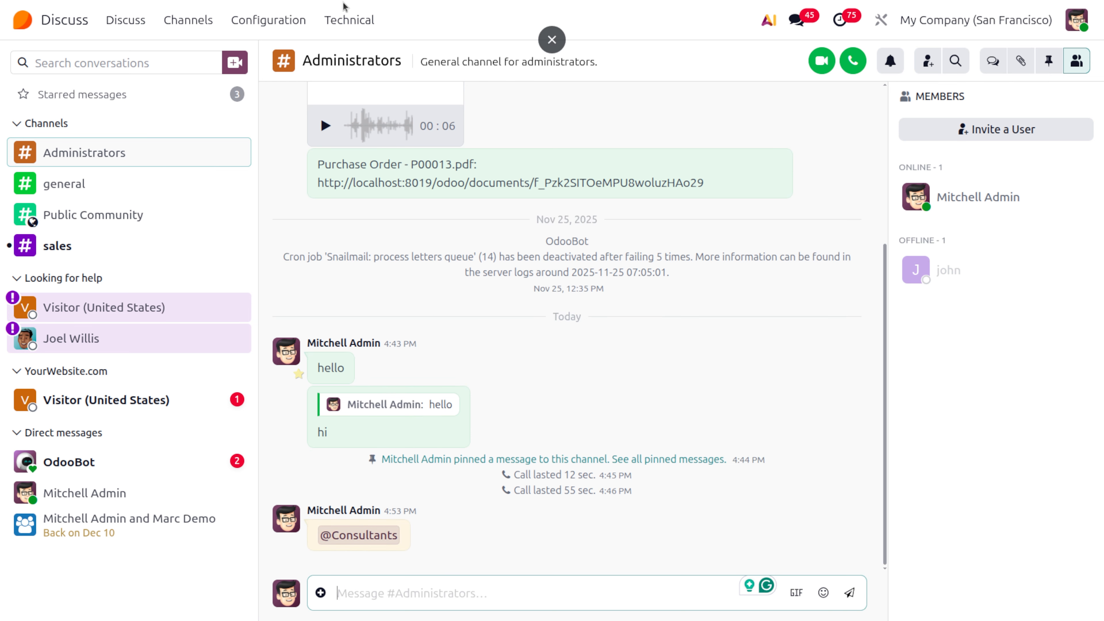
# Open the call history to examine the channels, start and end times and durations of past calls.
pyautogui.click(359, 22)
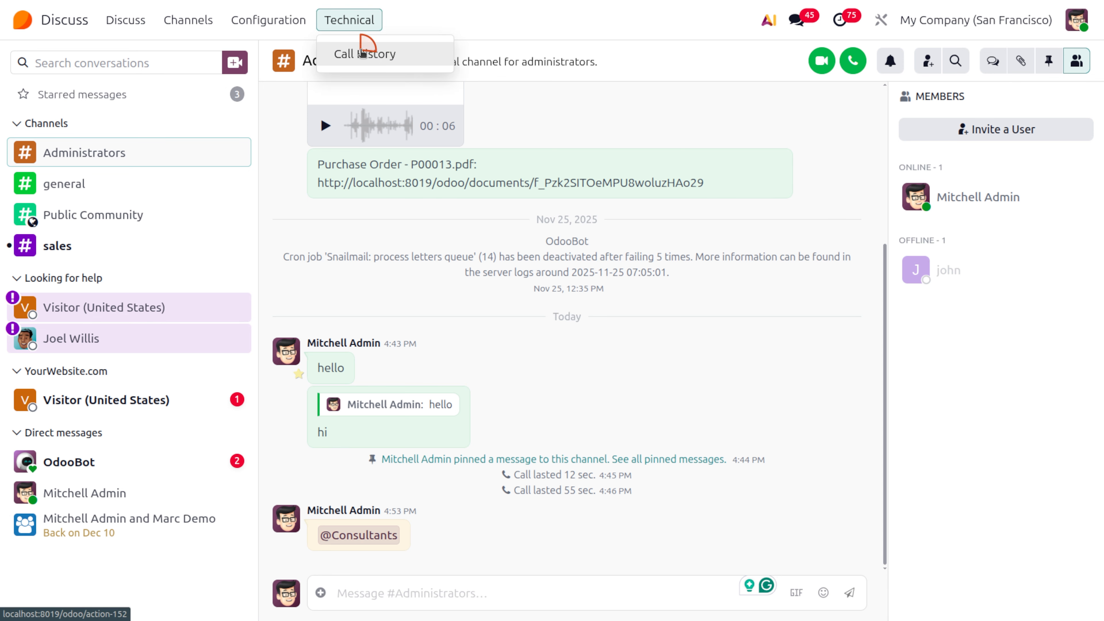
pyautogui.click(363, 54)
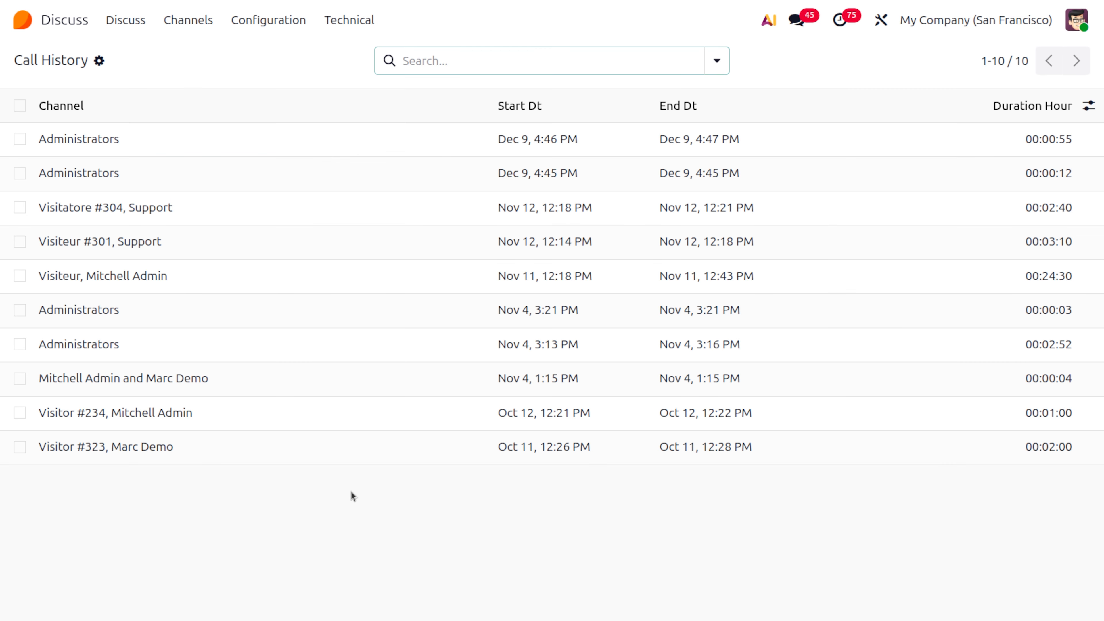